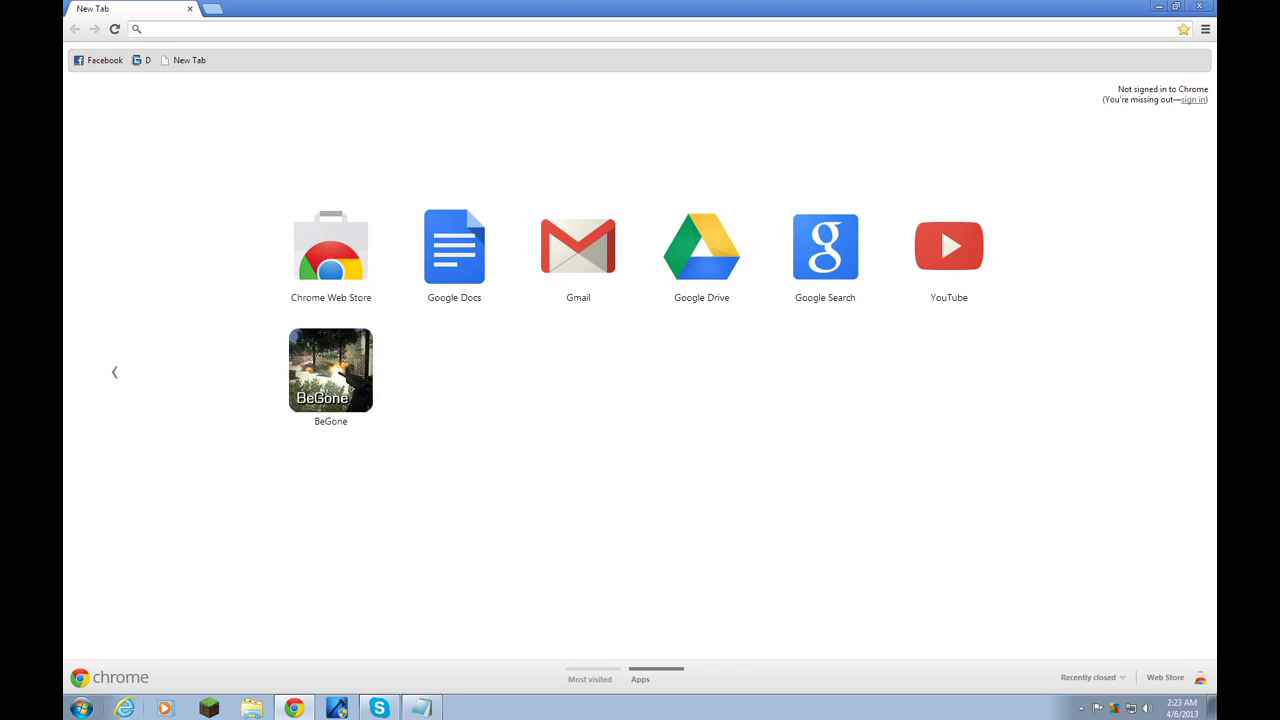
left_click(421, 708)
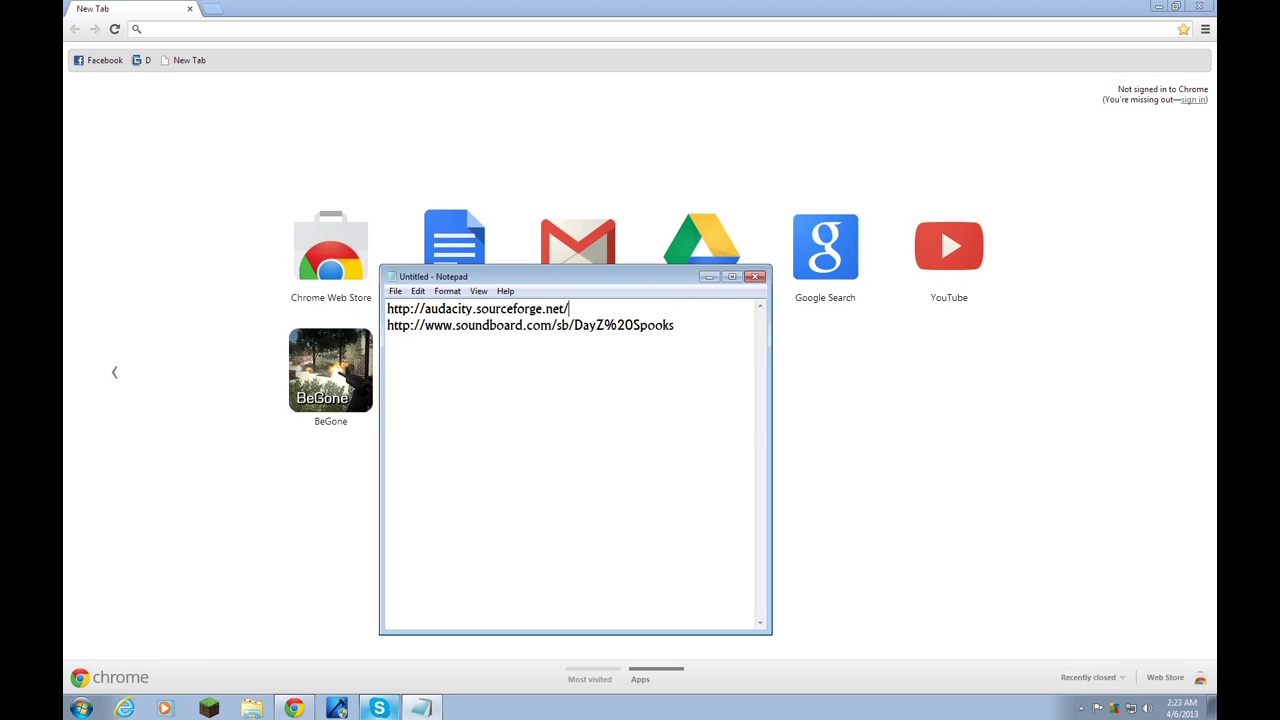
left_click_drag(570, 309, 387, 309)
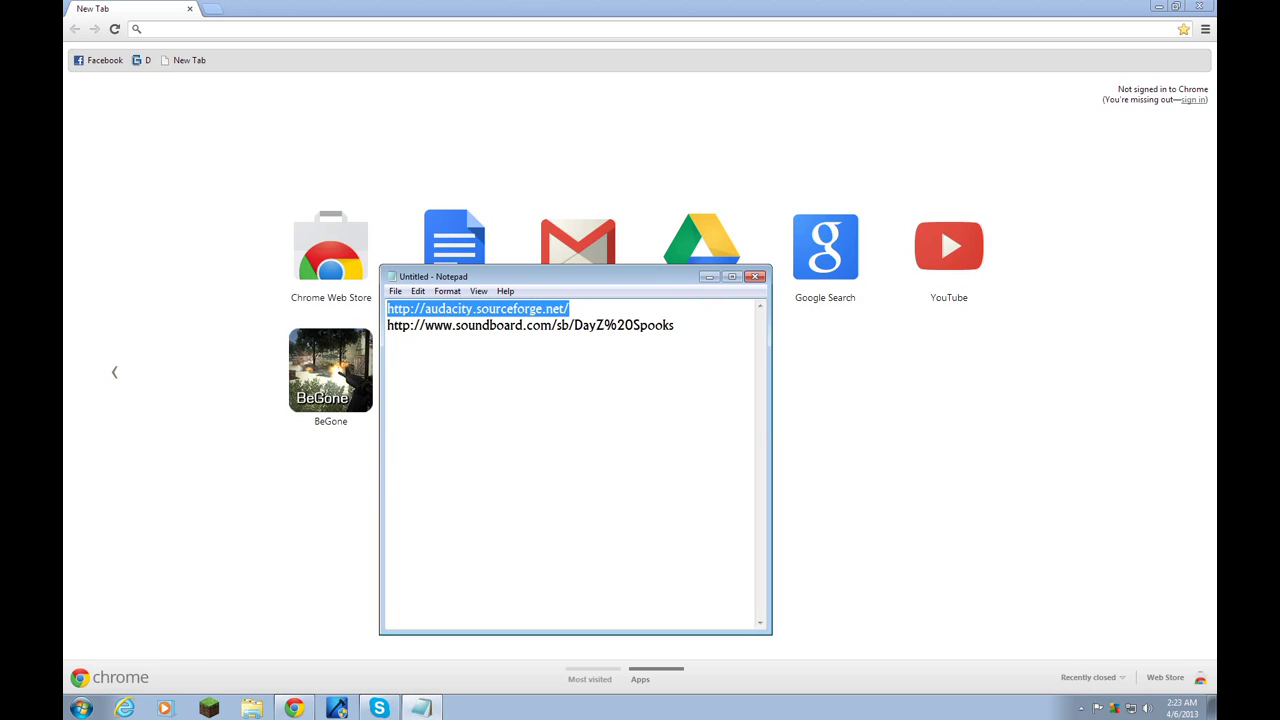
right_click(473, 311)
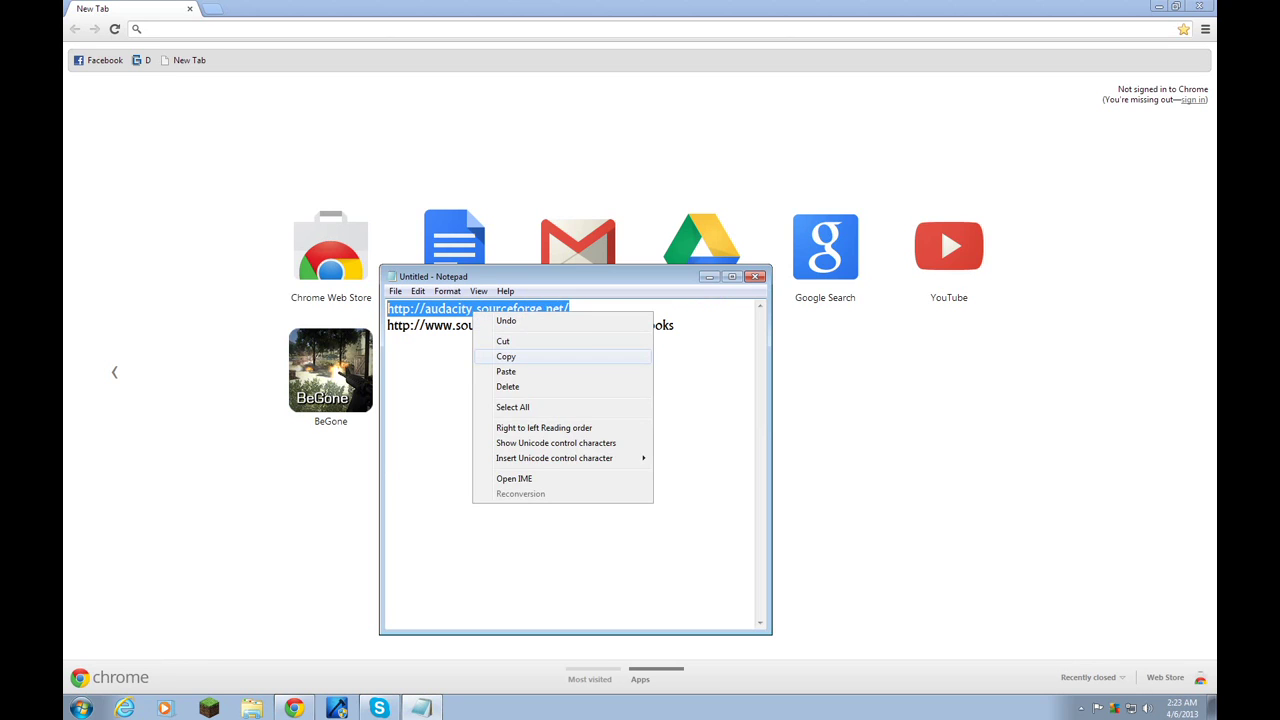
left_click(506, 356)
left_click(709, 276)
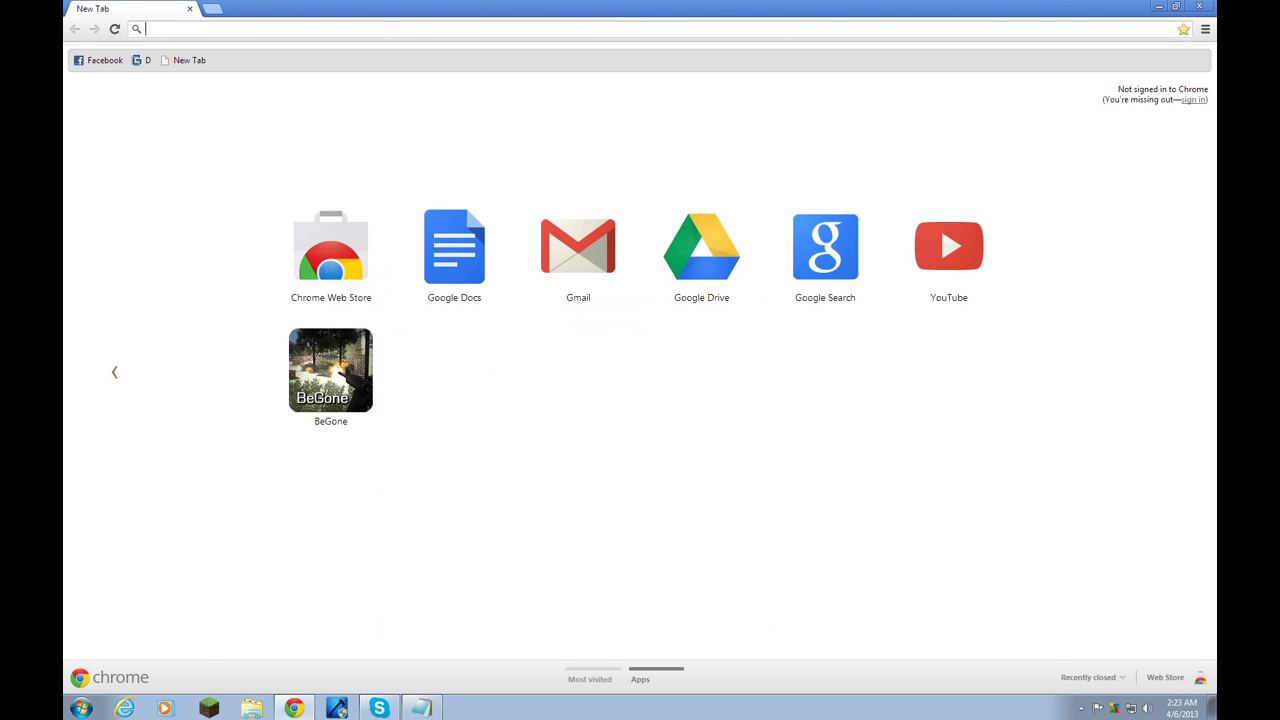
key("ctrl+v")
key("Return")
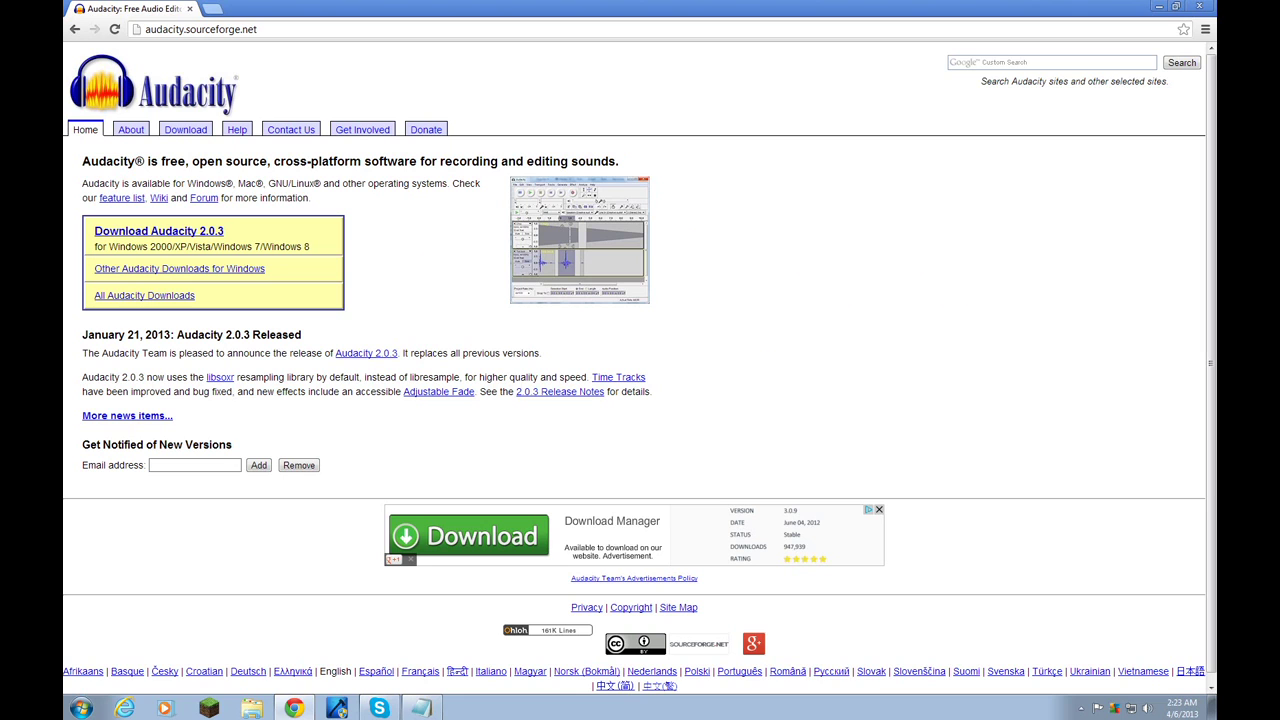
left_click(1199, 6)
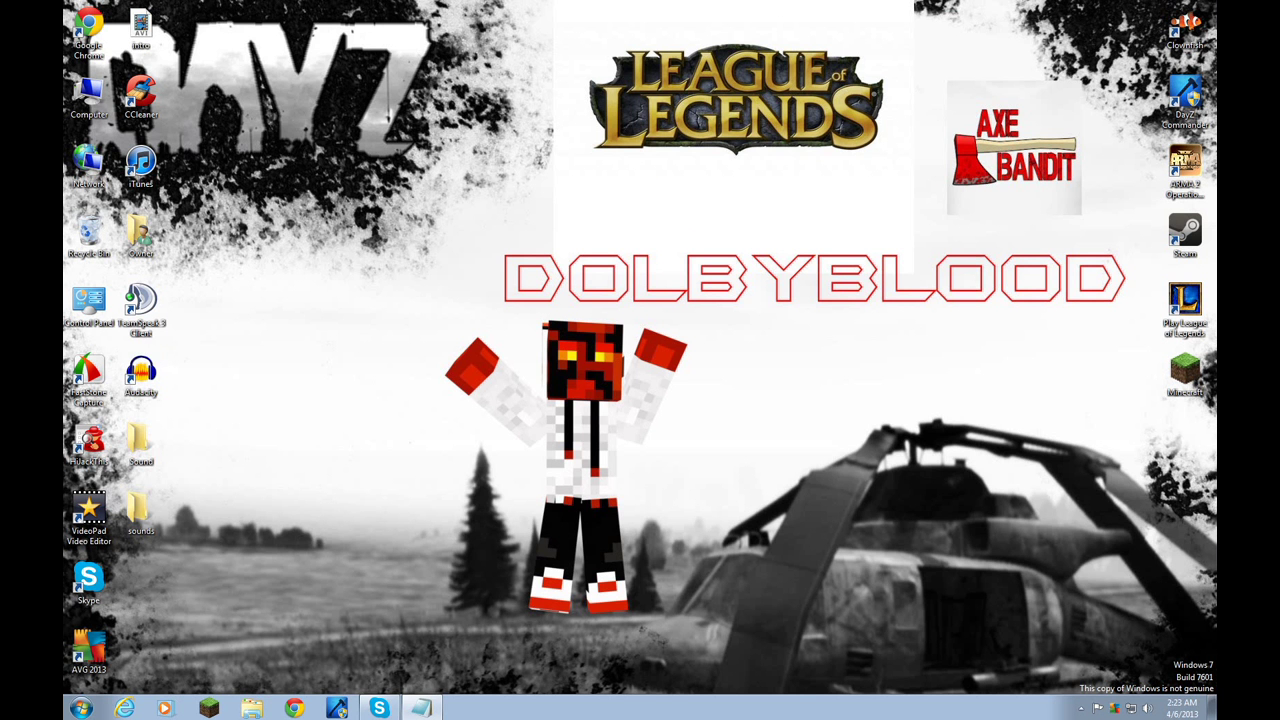
double_click(141, 373)
left_click(420, 708)
left_click_drag(676, 326, 387, 326)
right_click(424, 324)
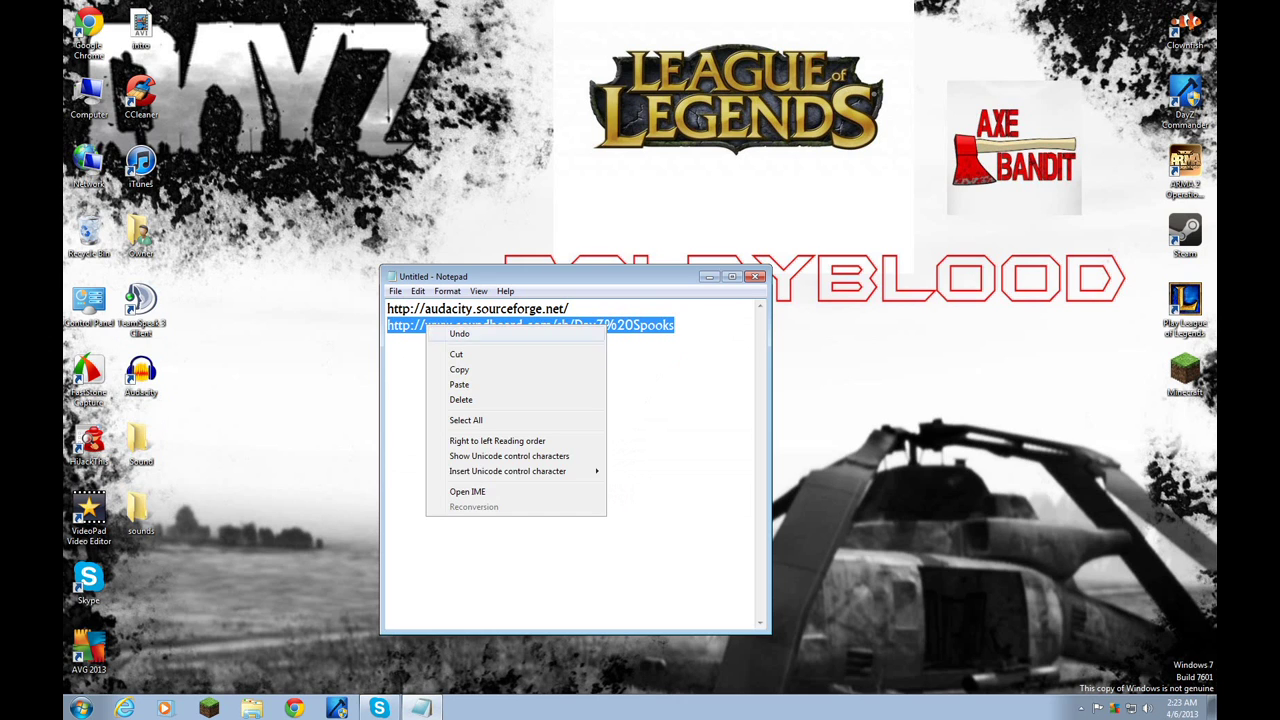
left_click(460, 370)
left_click(709, 276)
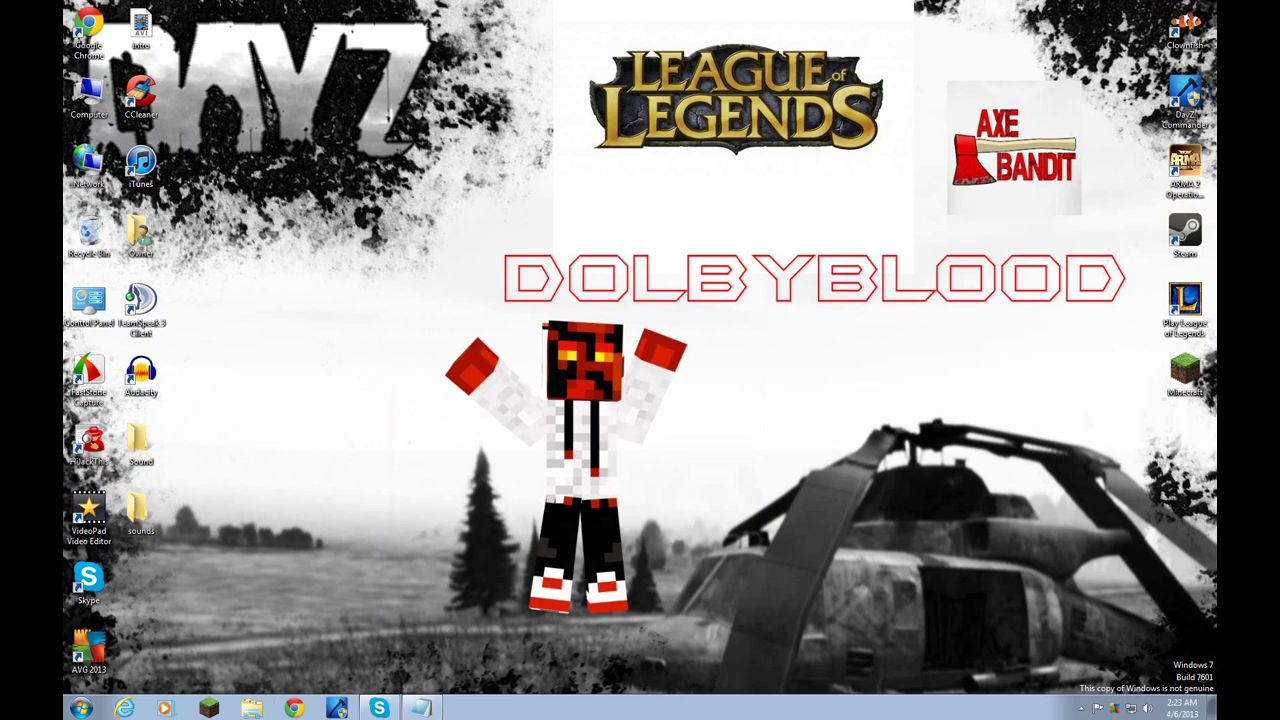
left_click(294, 708)
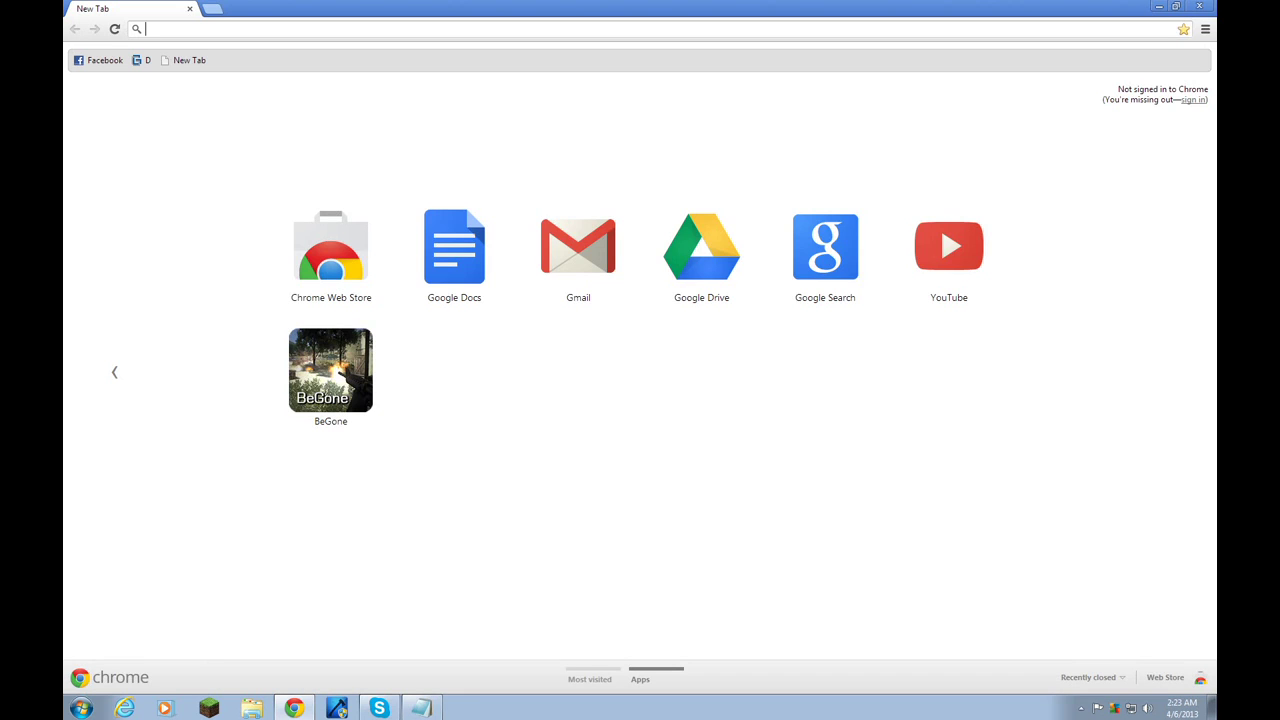
key("ctrl+v")
key("Return")
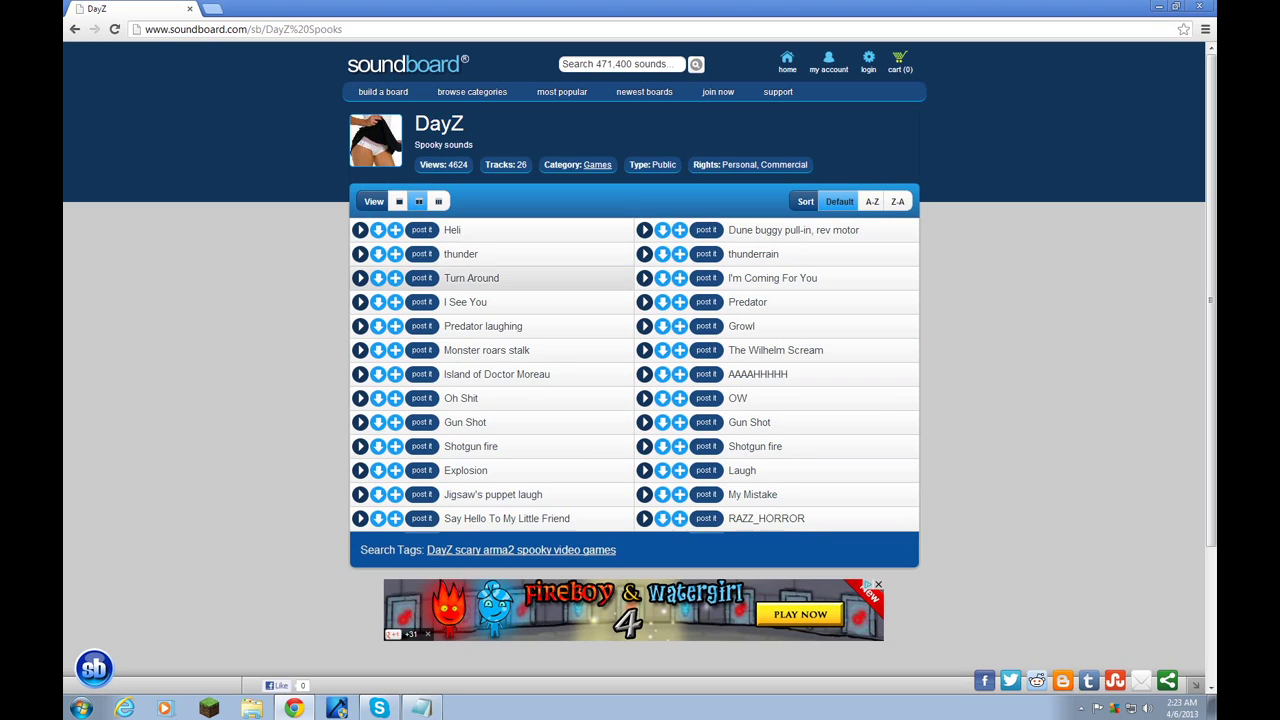
- Preview the Oh Shit and Gun Shot sounds on the DayZ soundboard page and close the browser
left_click(360, 398)
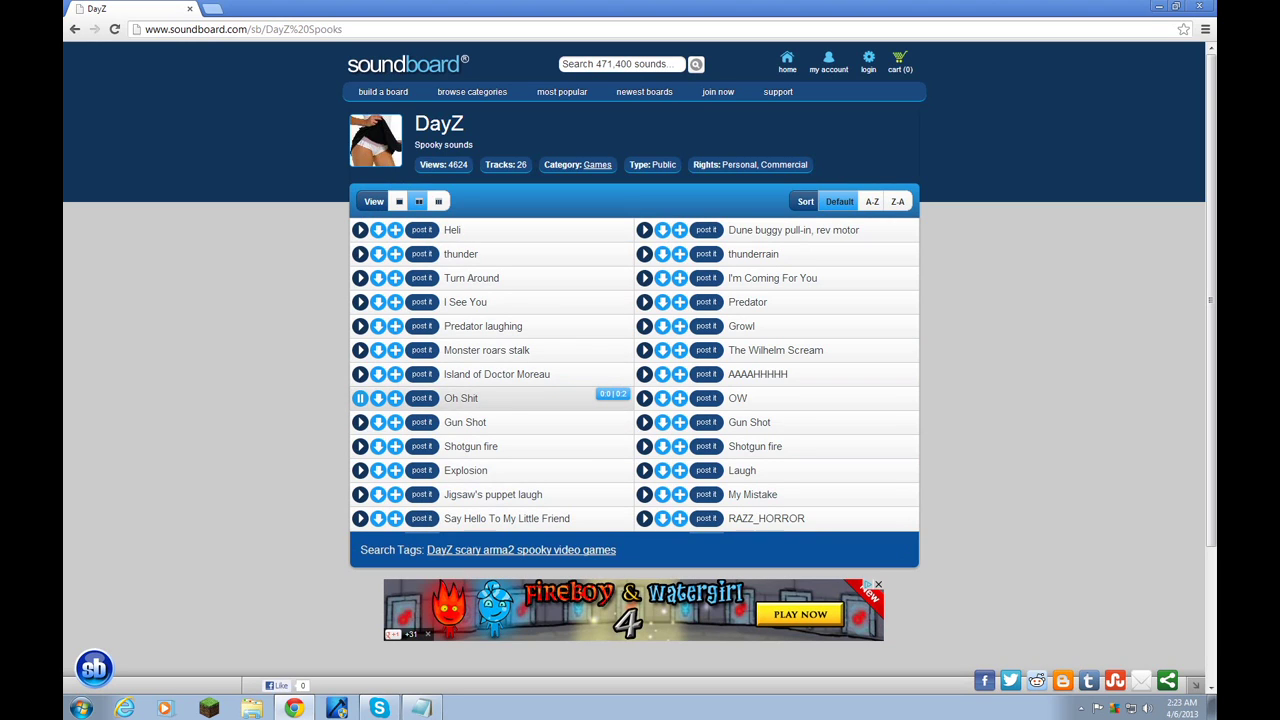
left_click(360, 422)
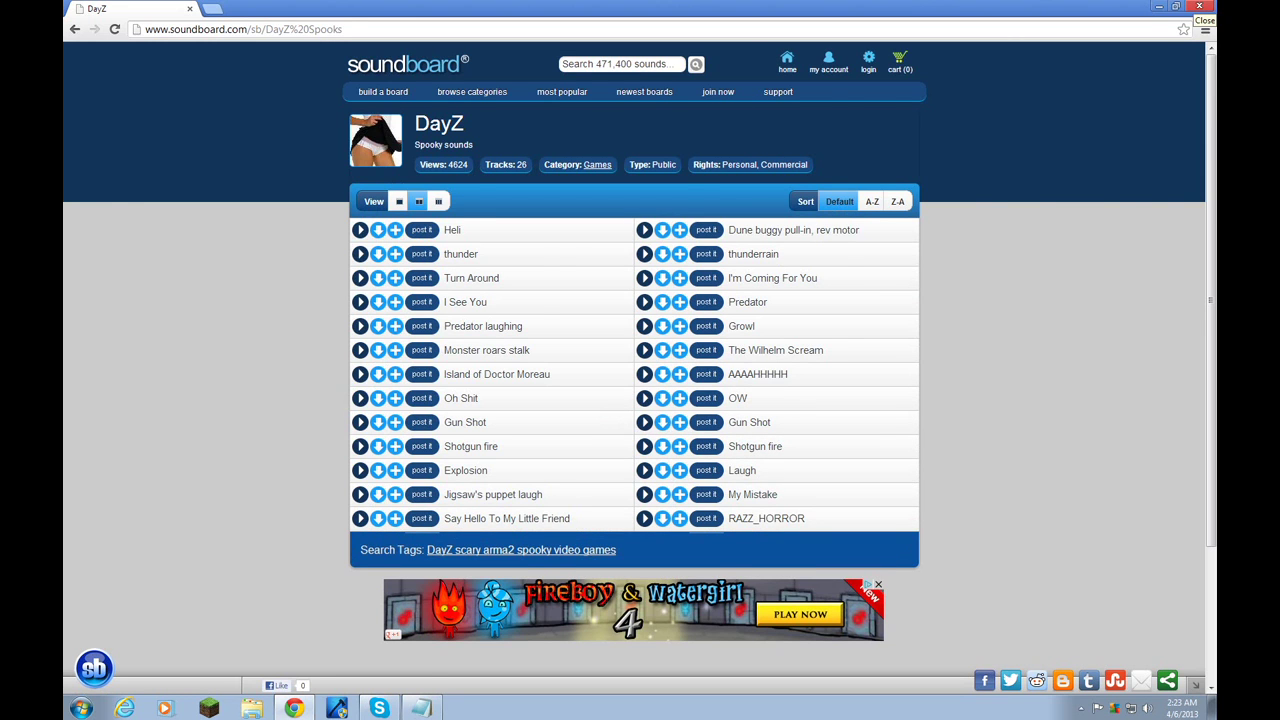
left_click(1198, 7)
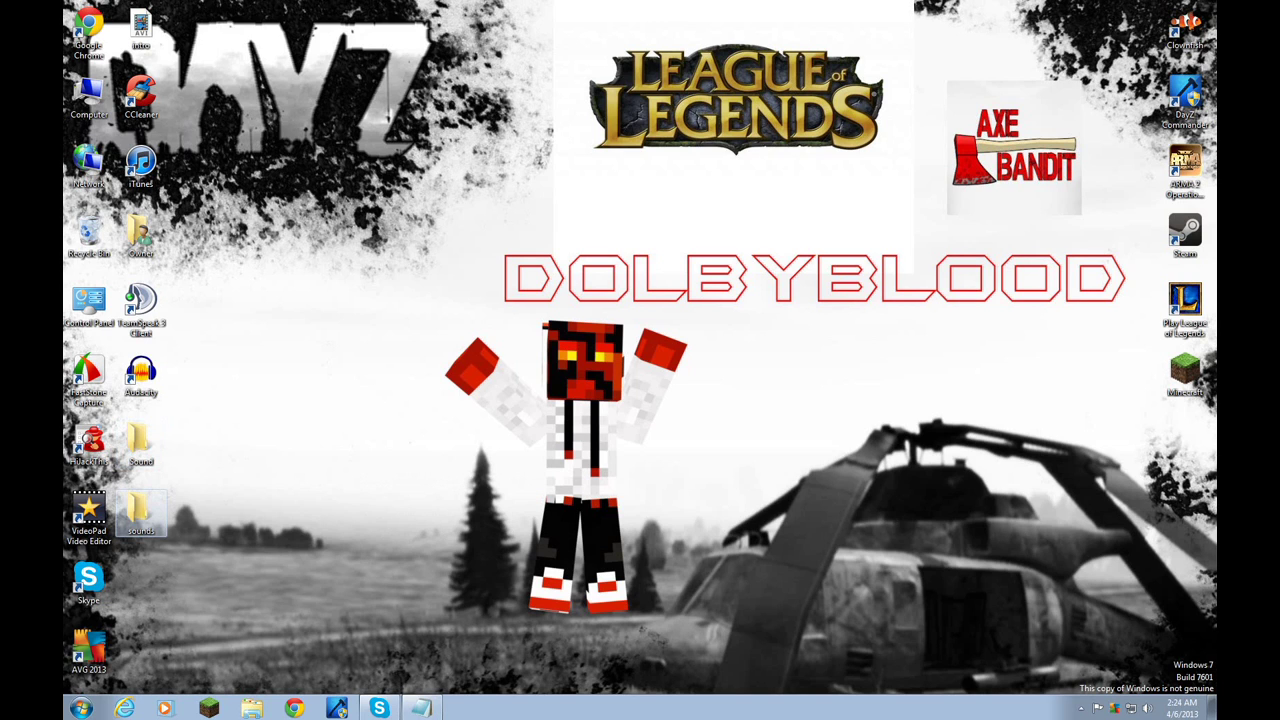
- Open the sounds folder on the desktop and preview the I See You, Gun Shot and Oh Shit clips, closing the player each time
double_click(140, 512)
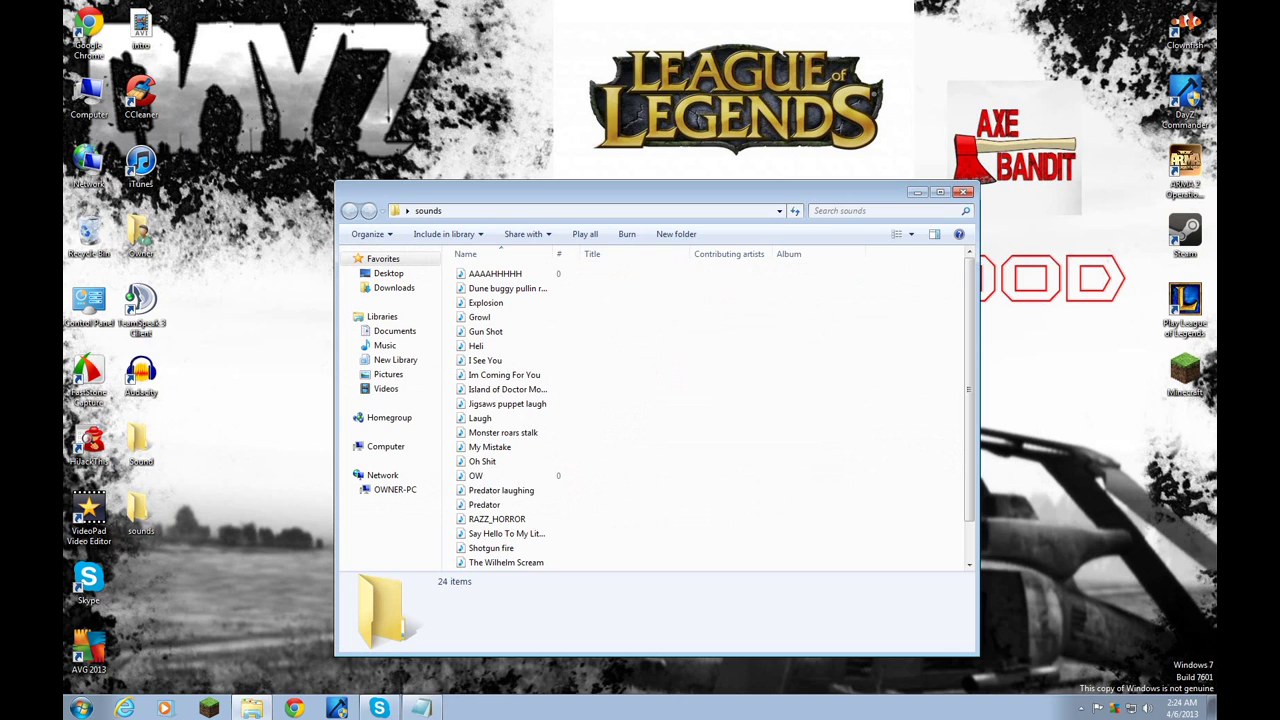
left_click_drag(580, 191, 782, 79)
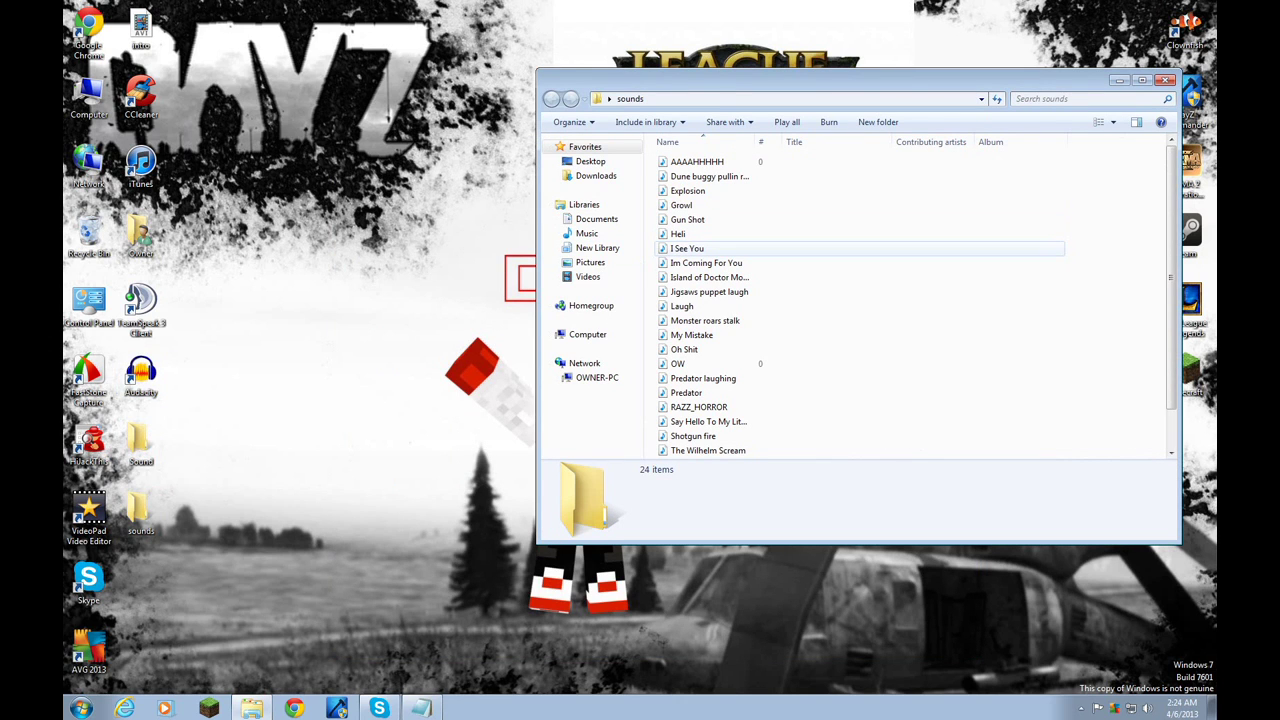
double_click(687, 248)
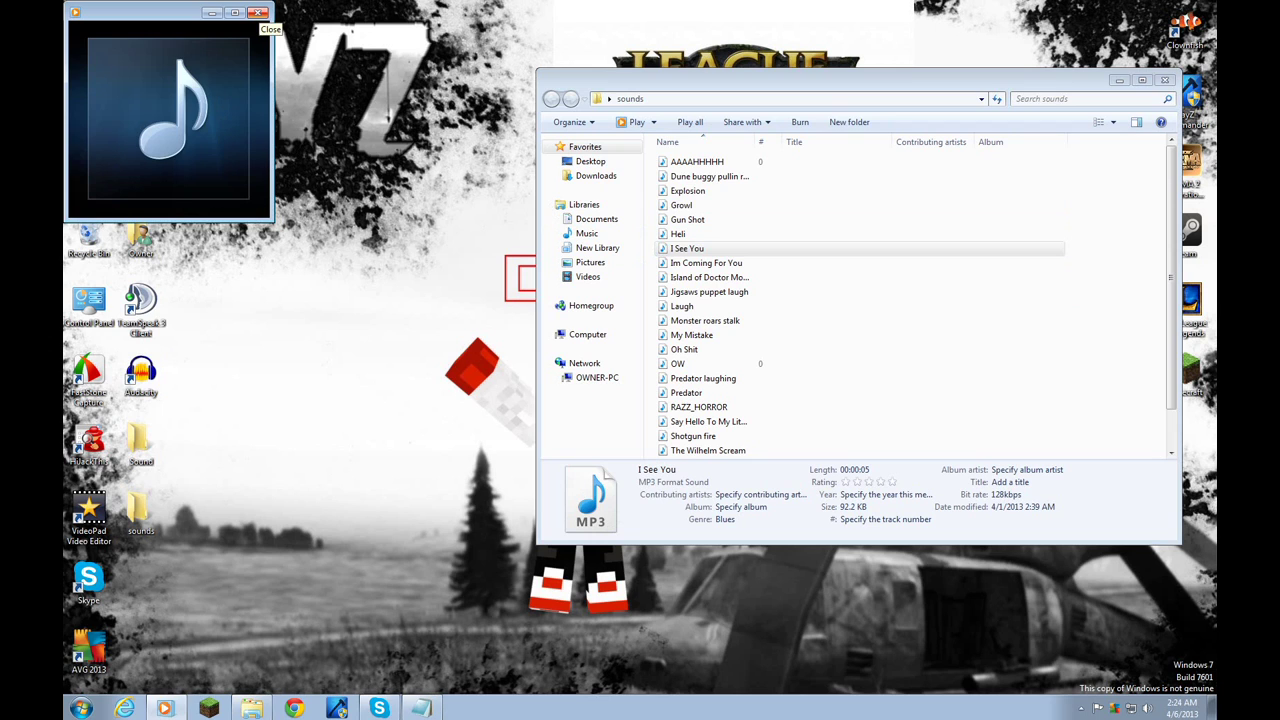
left_click(258, 13)
double_click(688, 220)
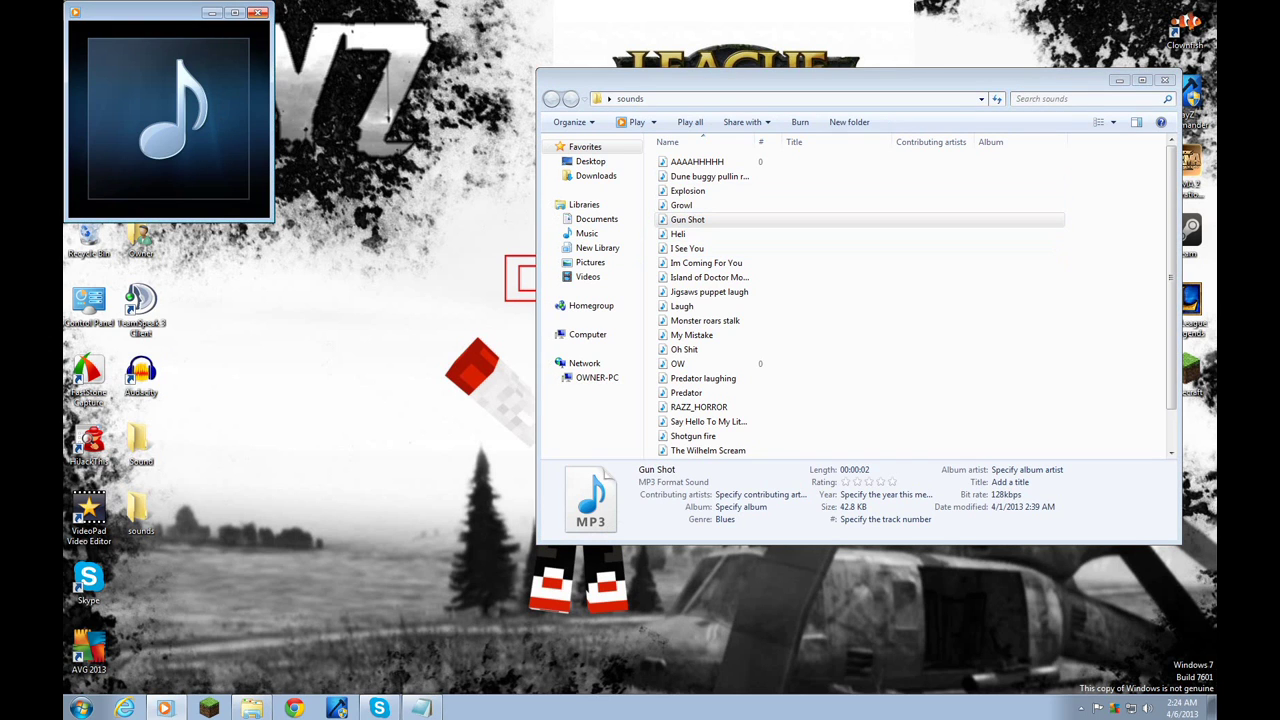
left_click(258, 13)
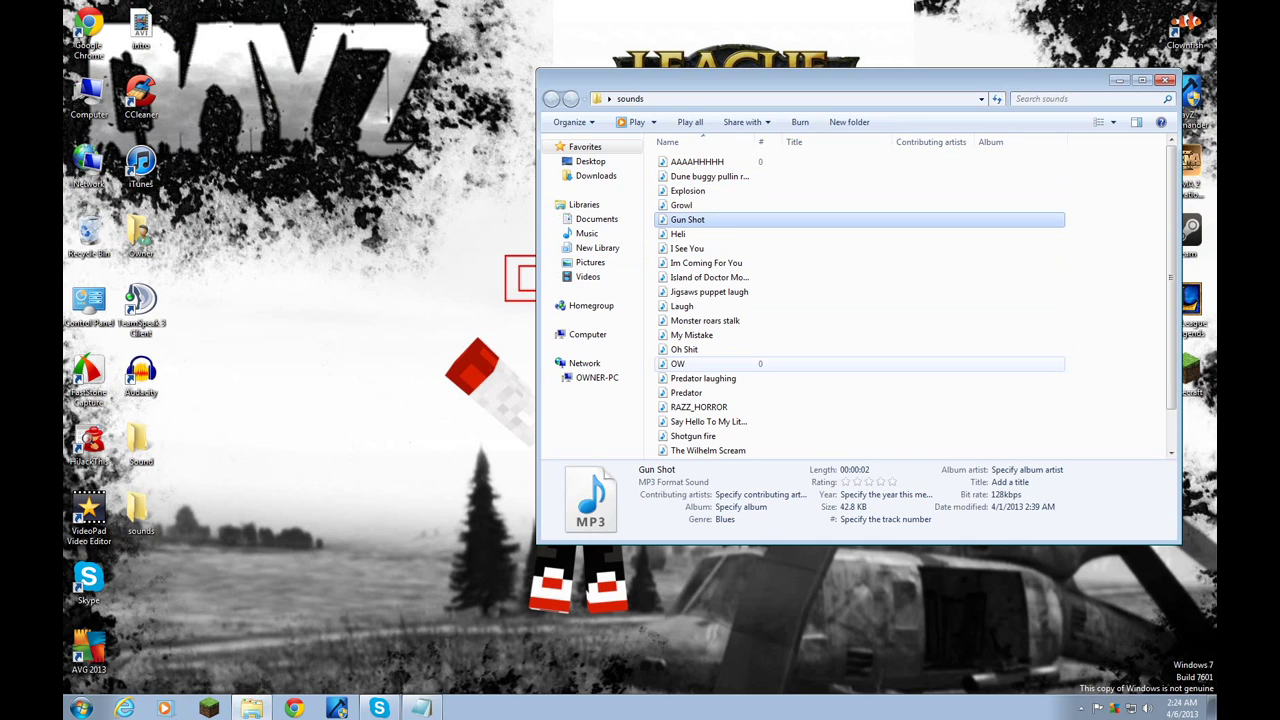
double_click(686, 350)
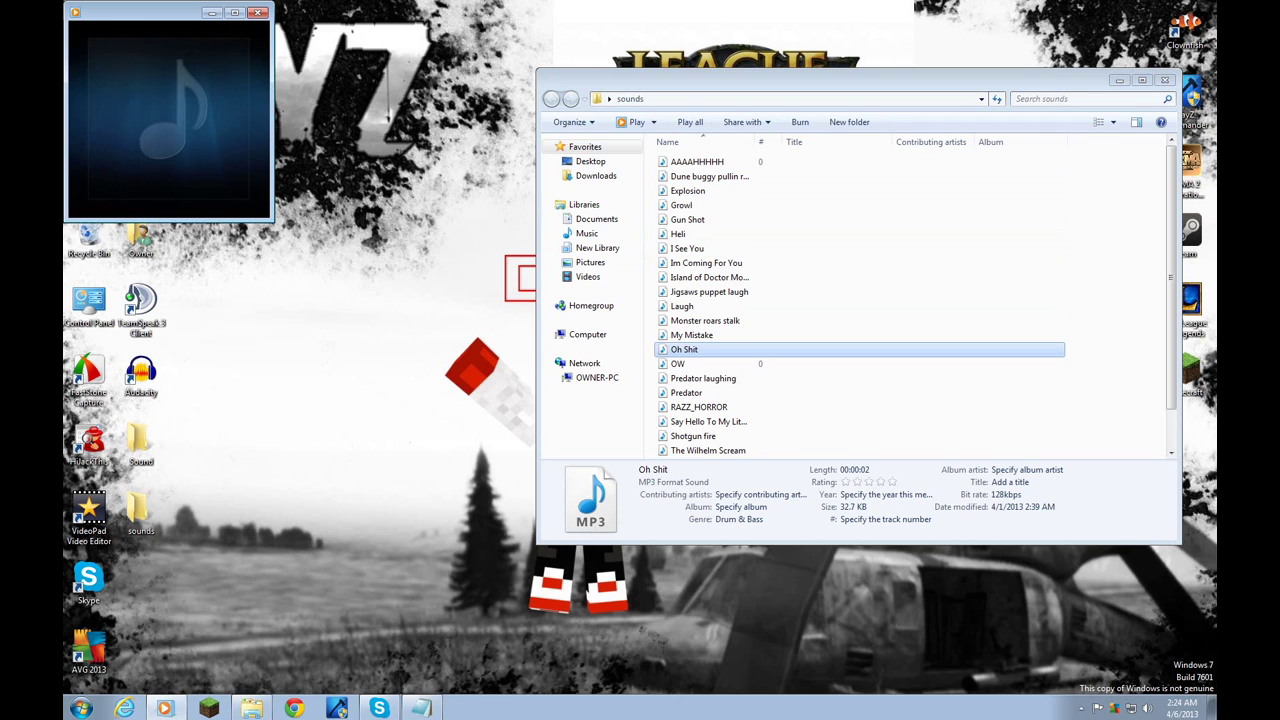
left_click(258, 13)
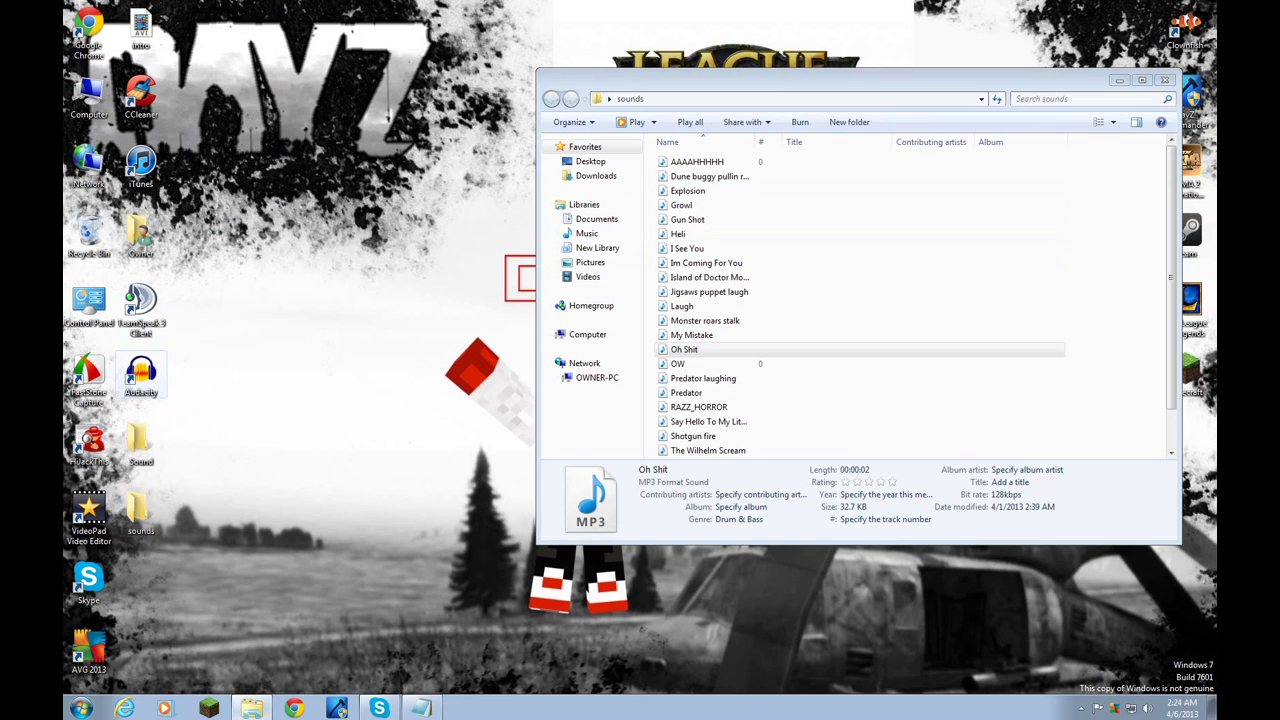
- Launch Audacity, dismiss its welcome dialog and restore its window to a smaller size beside the sounds folder
double_click(141, 372)
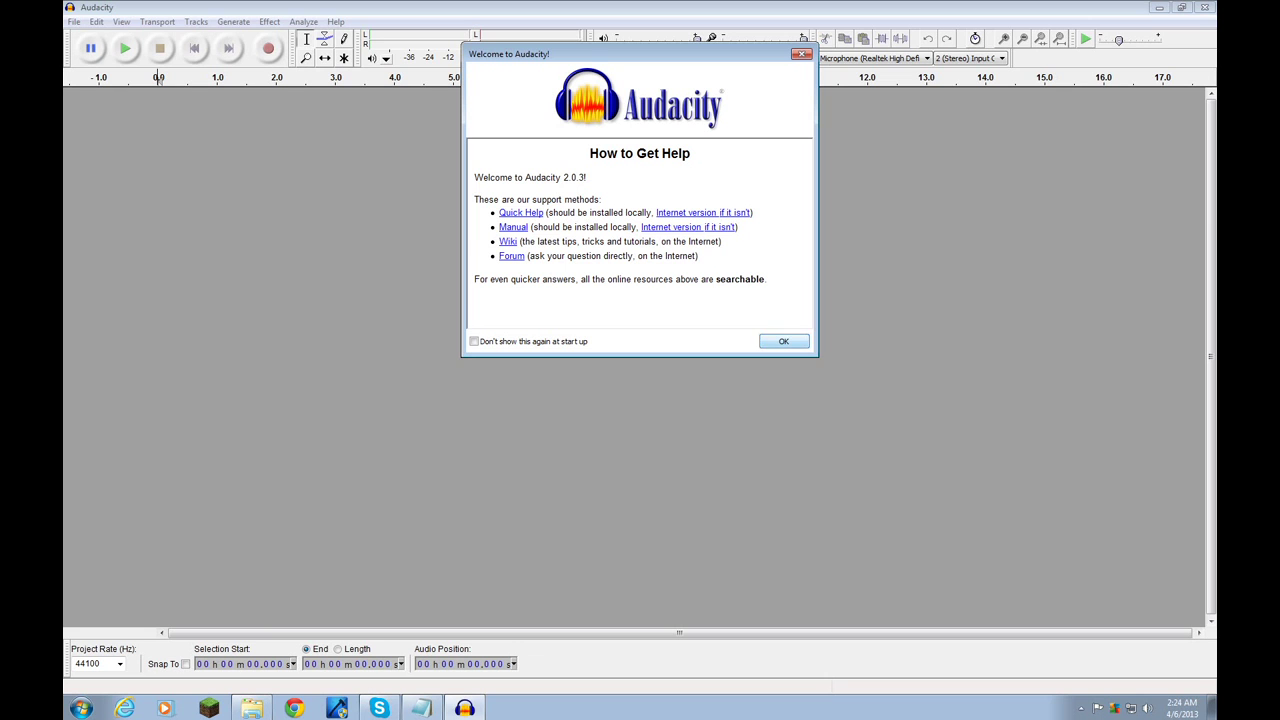
key("Return")
left_click(1181, 7)
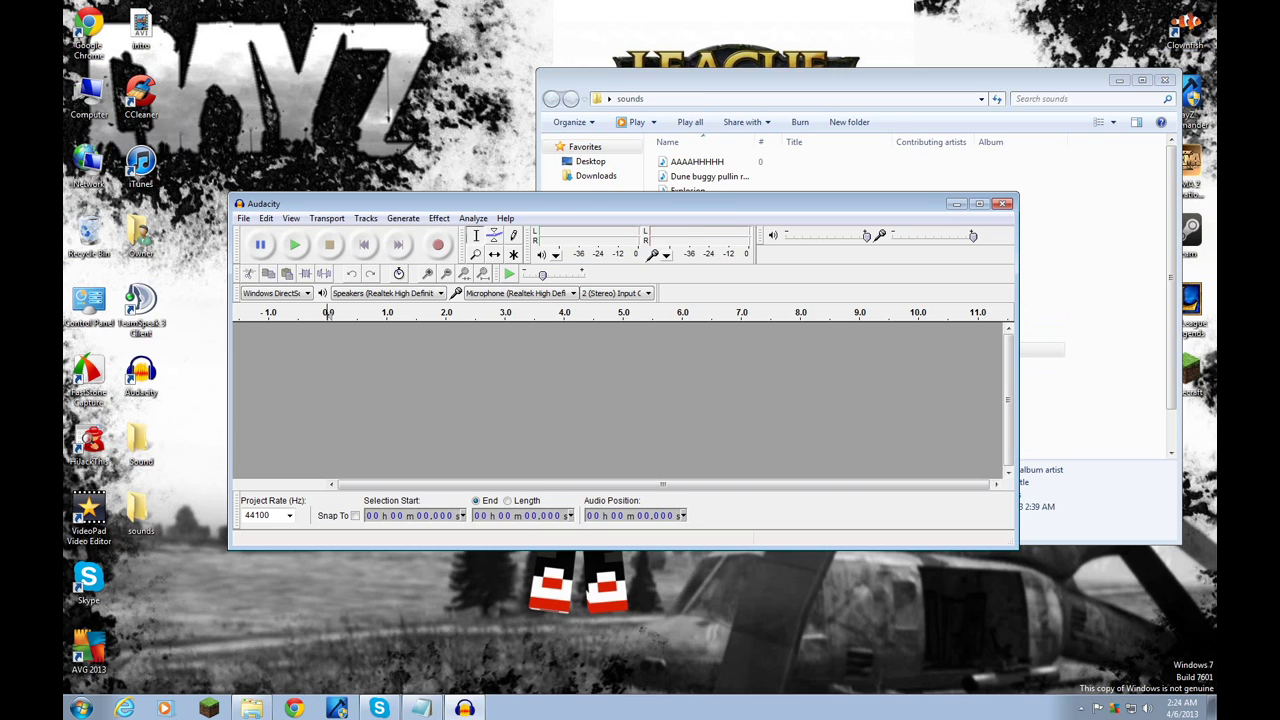
- Play the Oh Shit clip from the sounds folder once more and close the player
left_click(1096, 432)
double_click(686, 350)
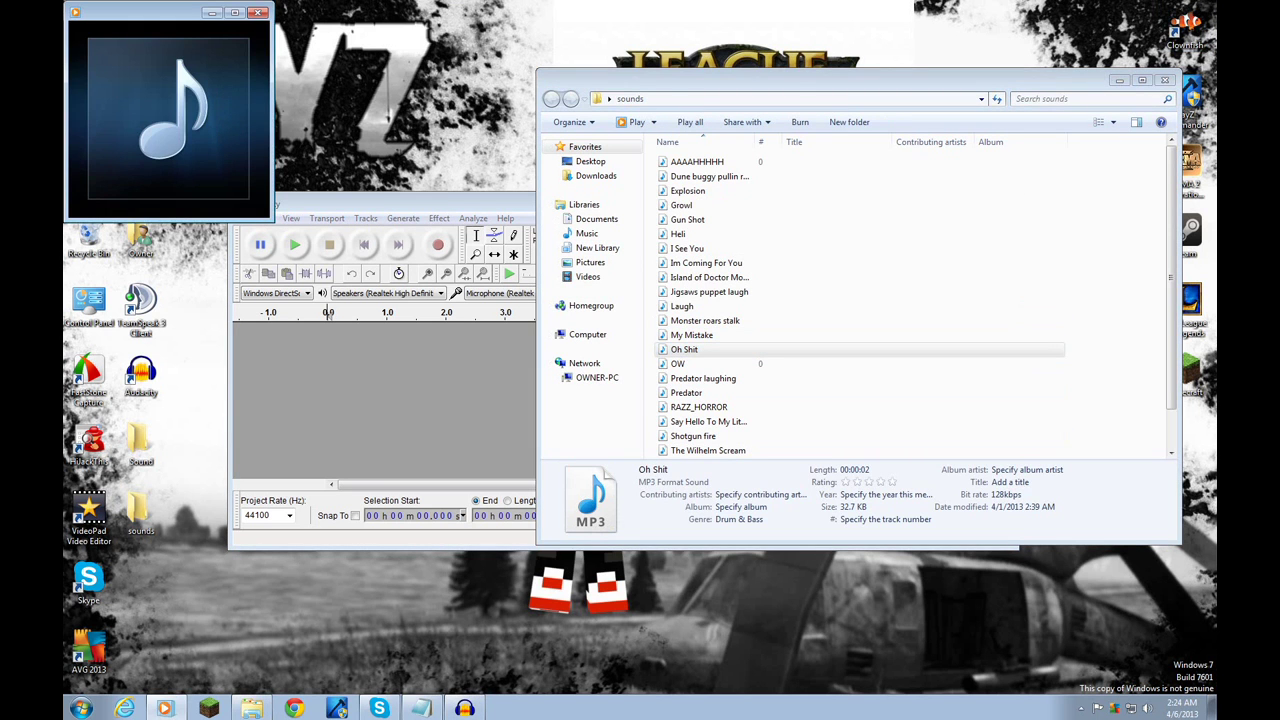
left_click(258, 13)
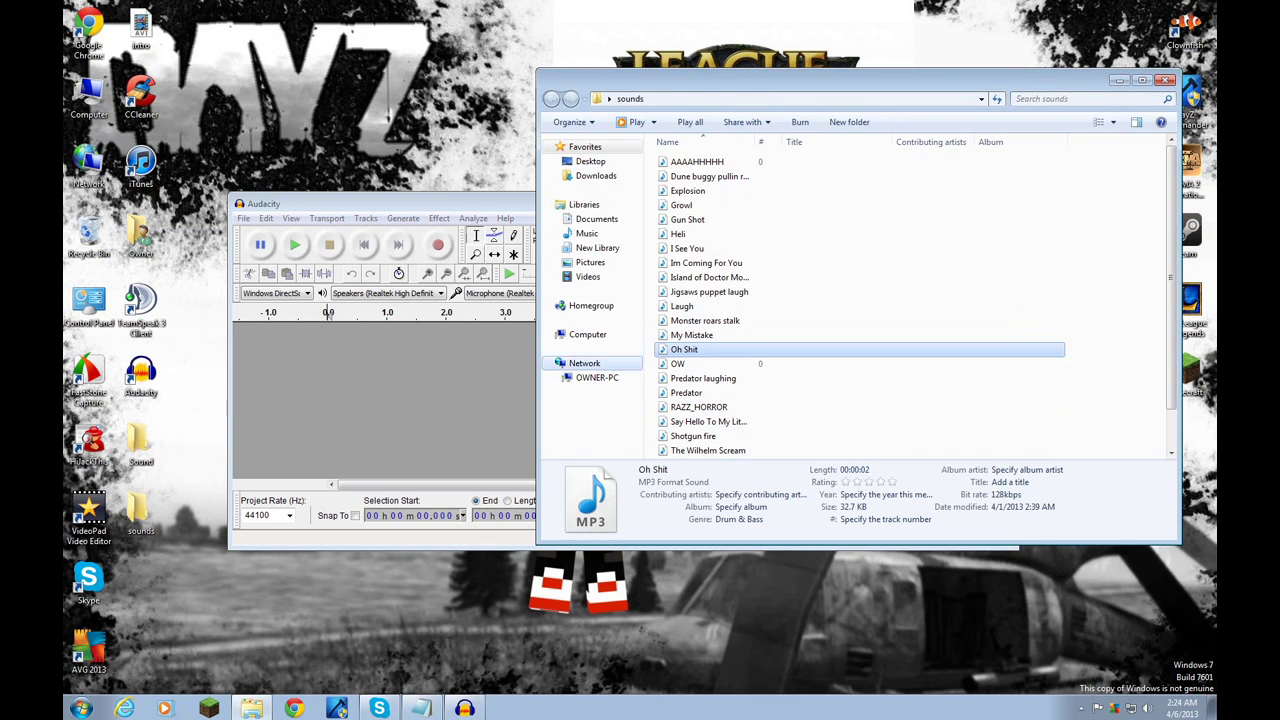
- Import the Oh Shit clip from the sounds folder into Audacity and play it back in the maximized window
left_click_drag(686, 350, 430, 385)
left_click(1119, 80)
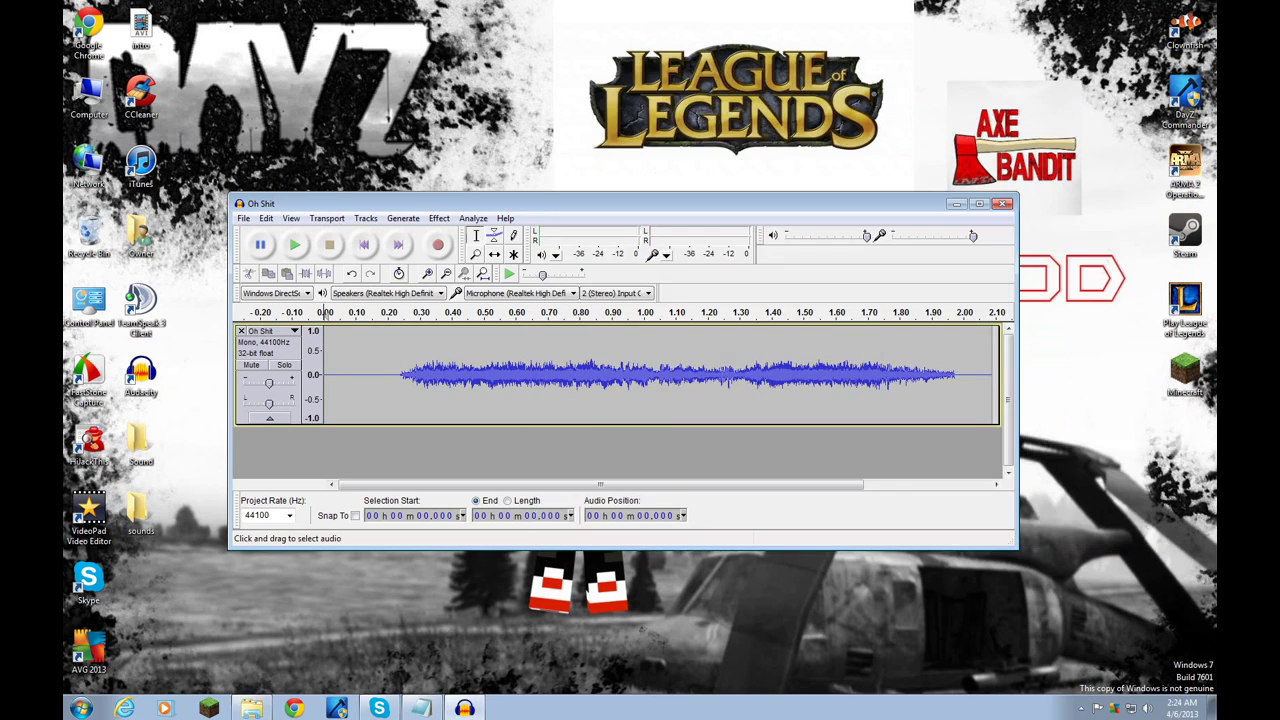
left_click(979, 203)
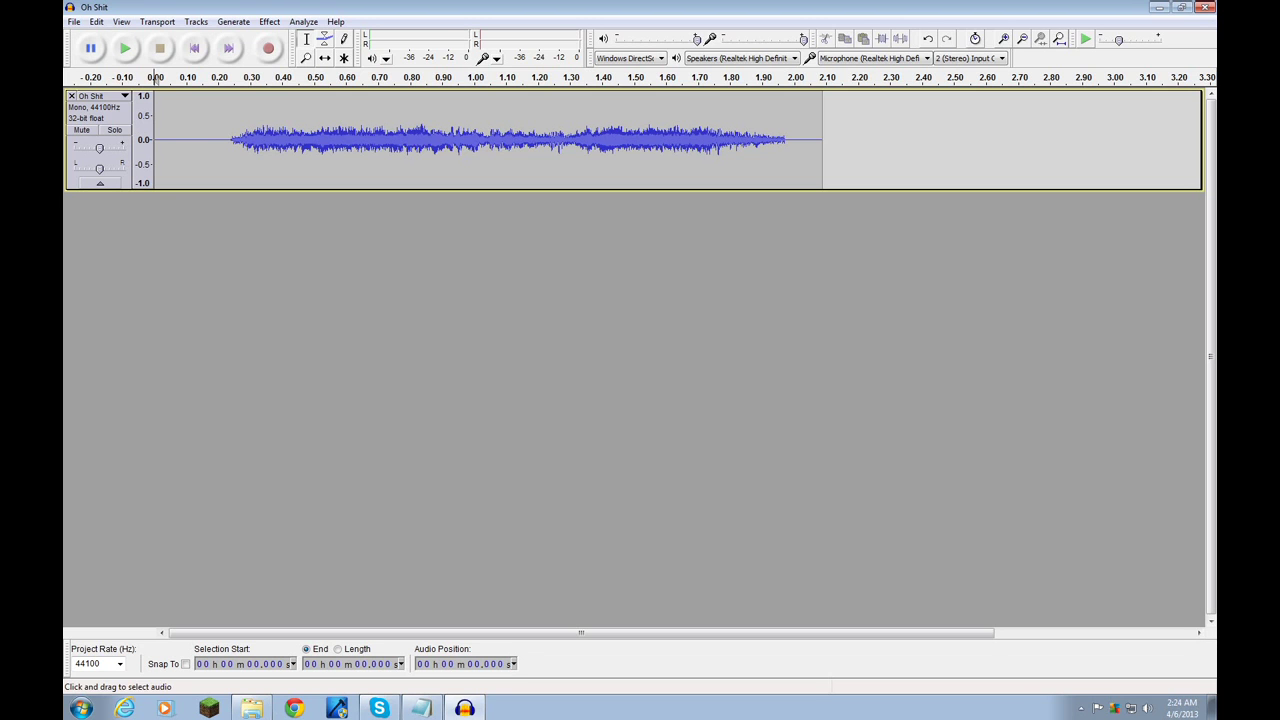
left_click(124, 48)
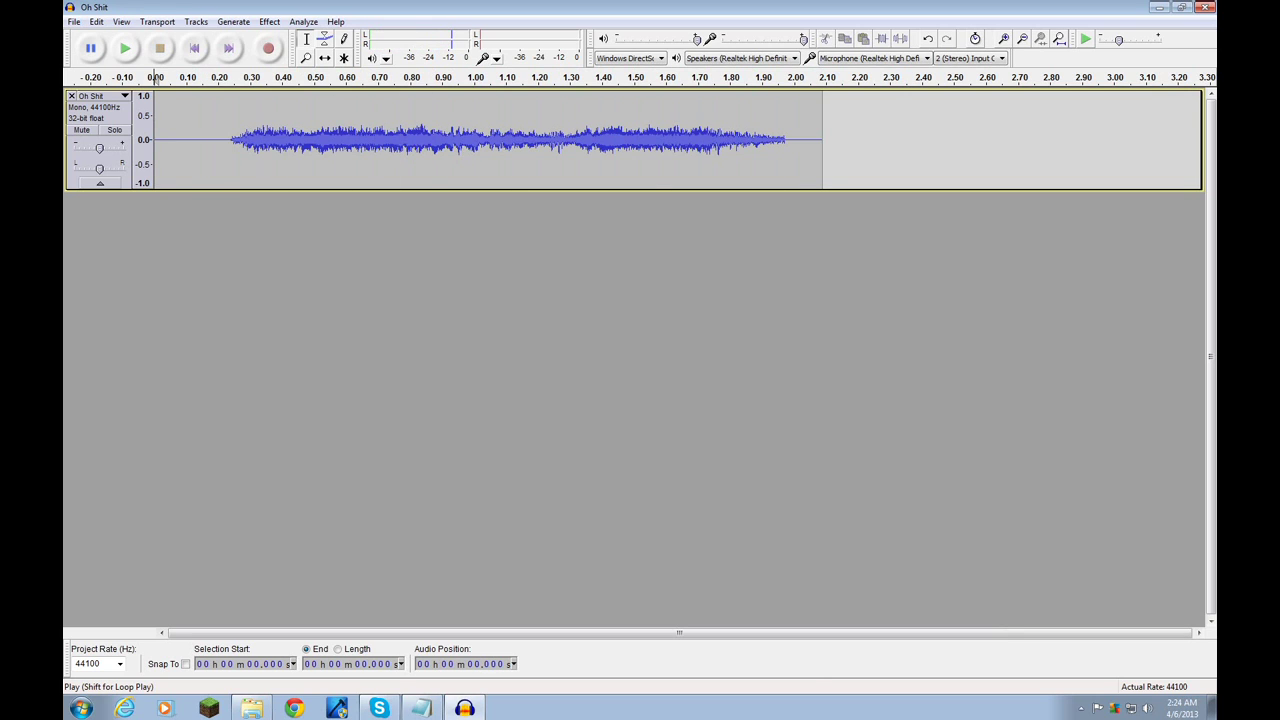
- Start exporting the Oh Shit track and set the file type to Ogg Vorbis Files
left_click(74, 22)
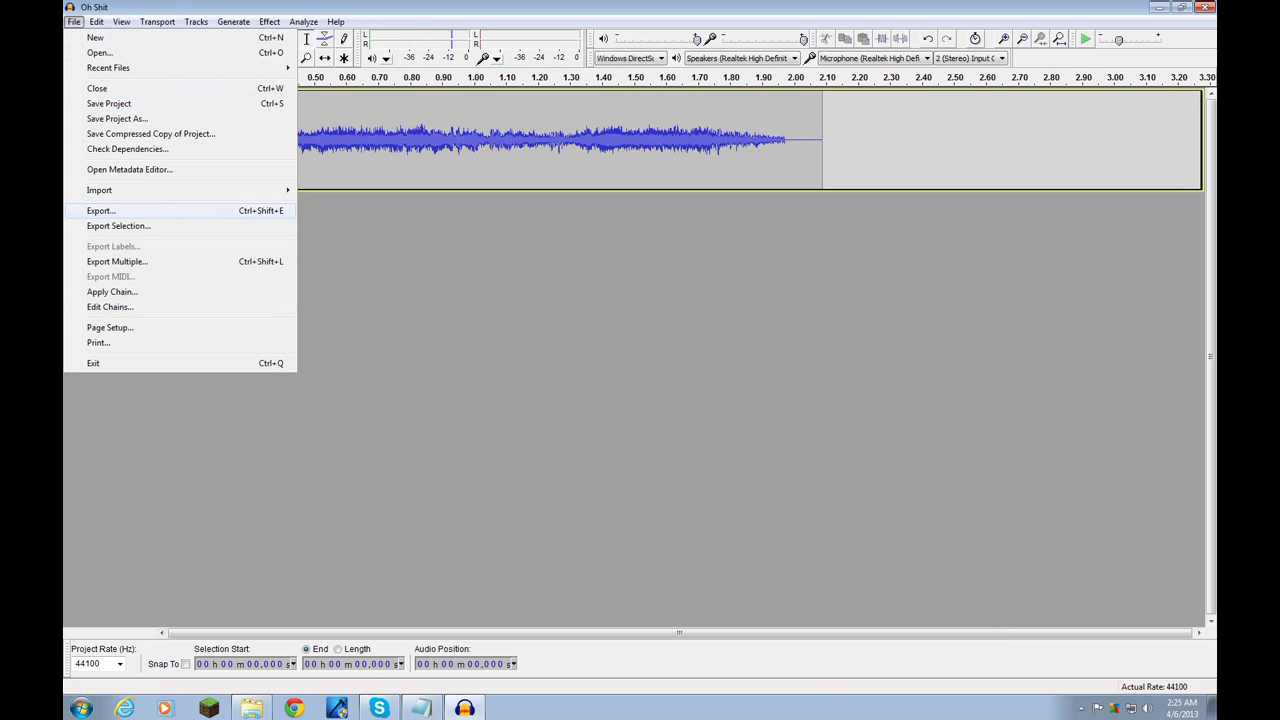
key("Return")
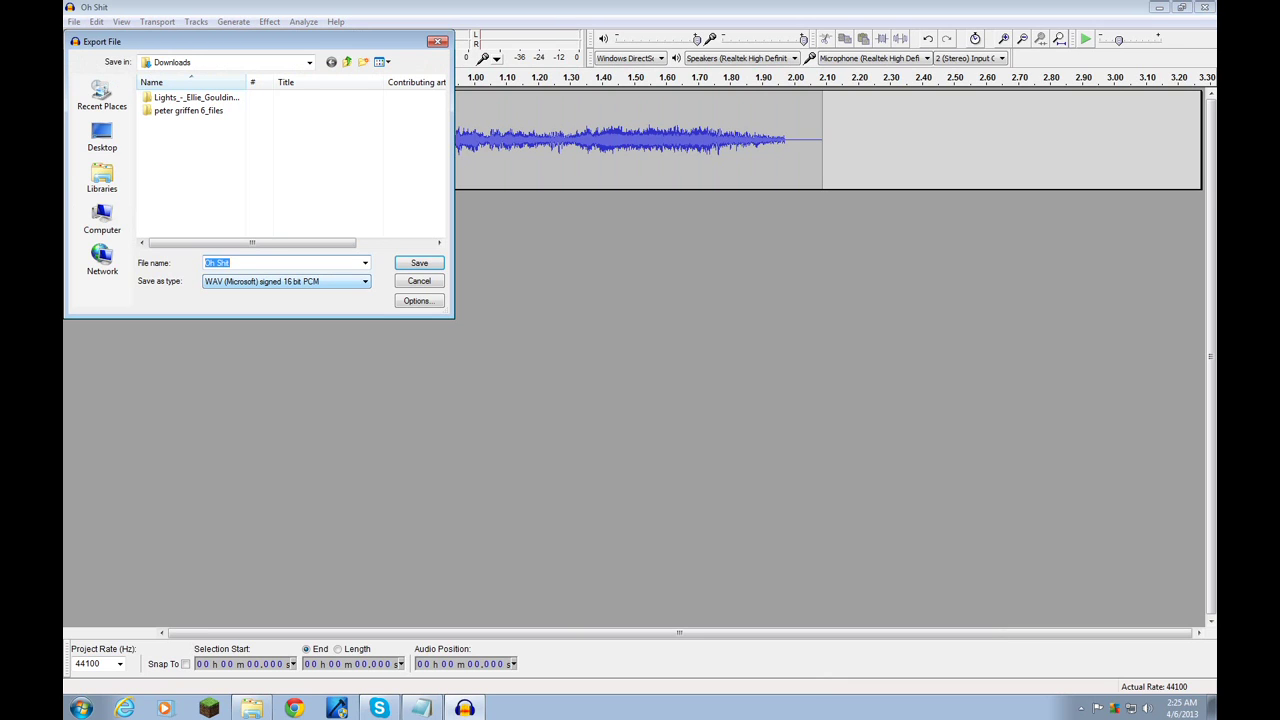
left_click(287, 282)
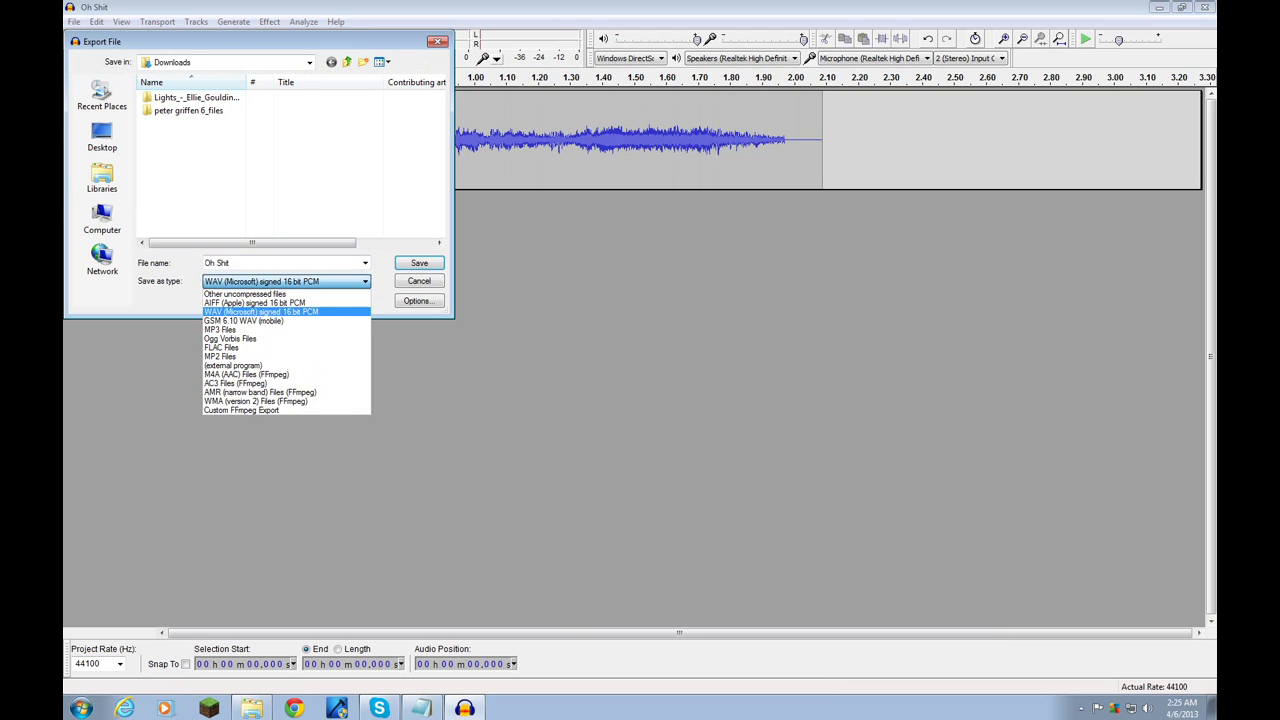
key("Down")
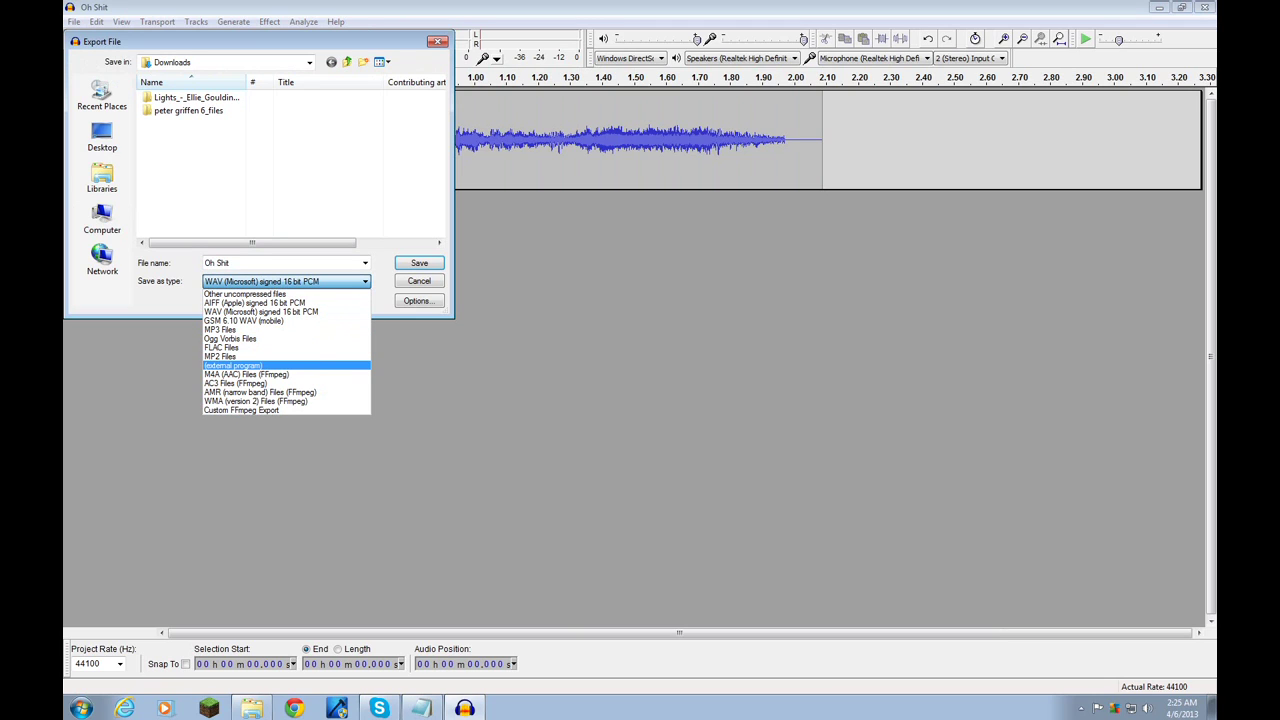
key("Up")
key("Up")
key("Up")
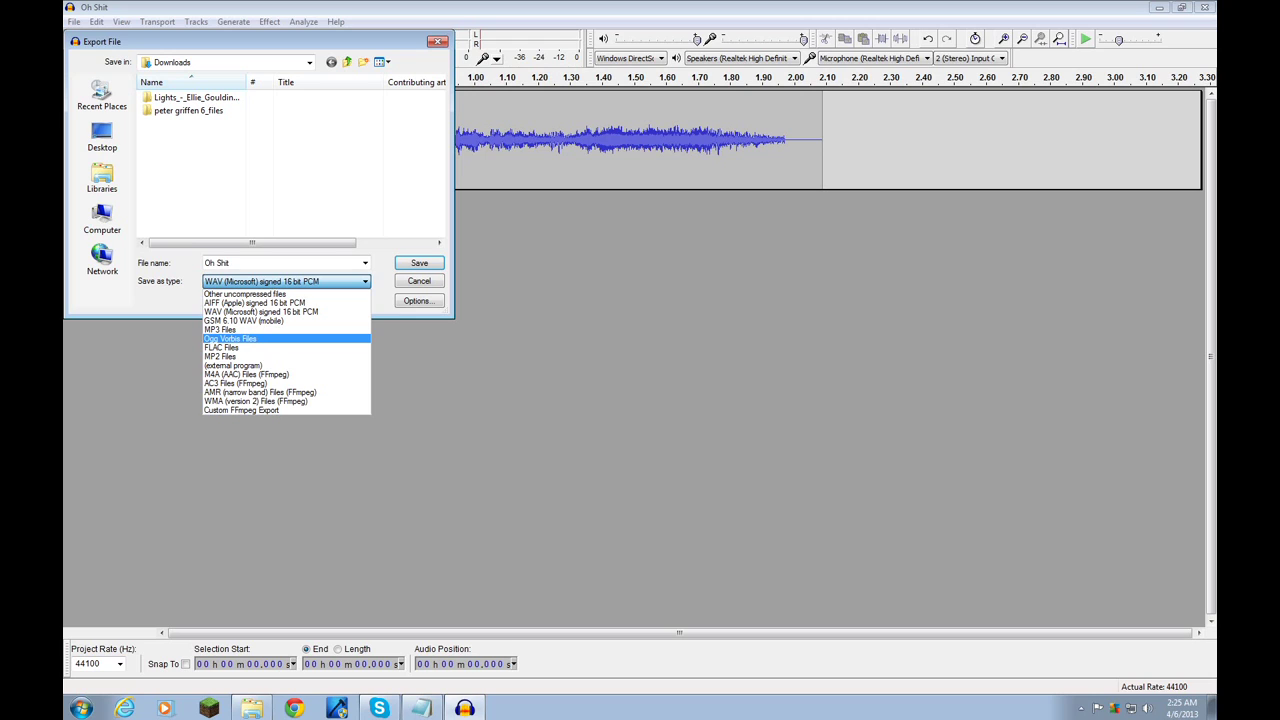
left_click(230, 339)
- Choose the sounds folder on the Desktop as the export location
left_click(102, 177)
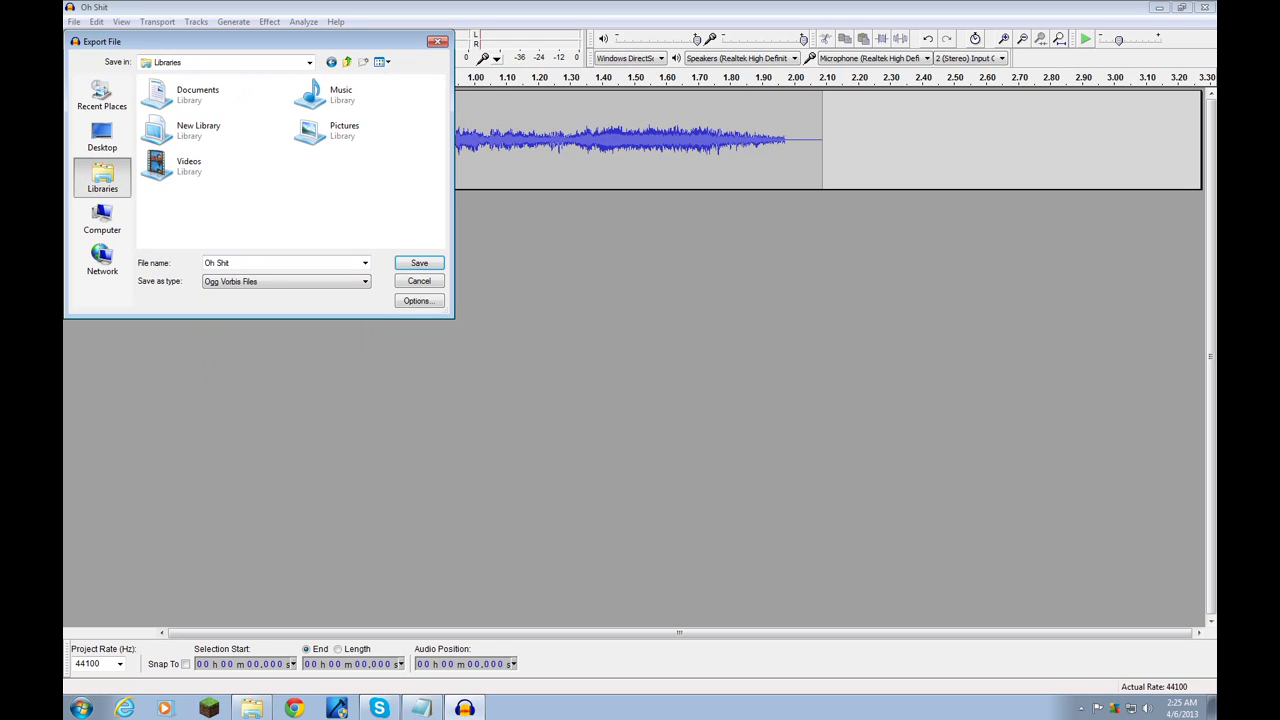
left_click(102, 137)
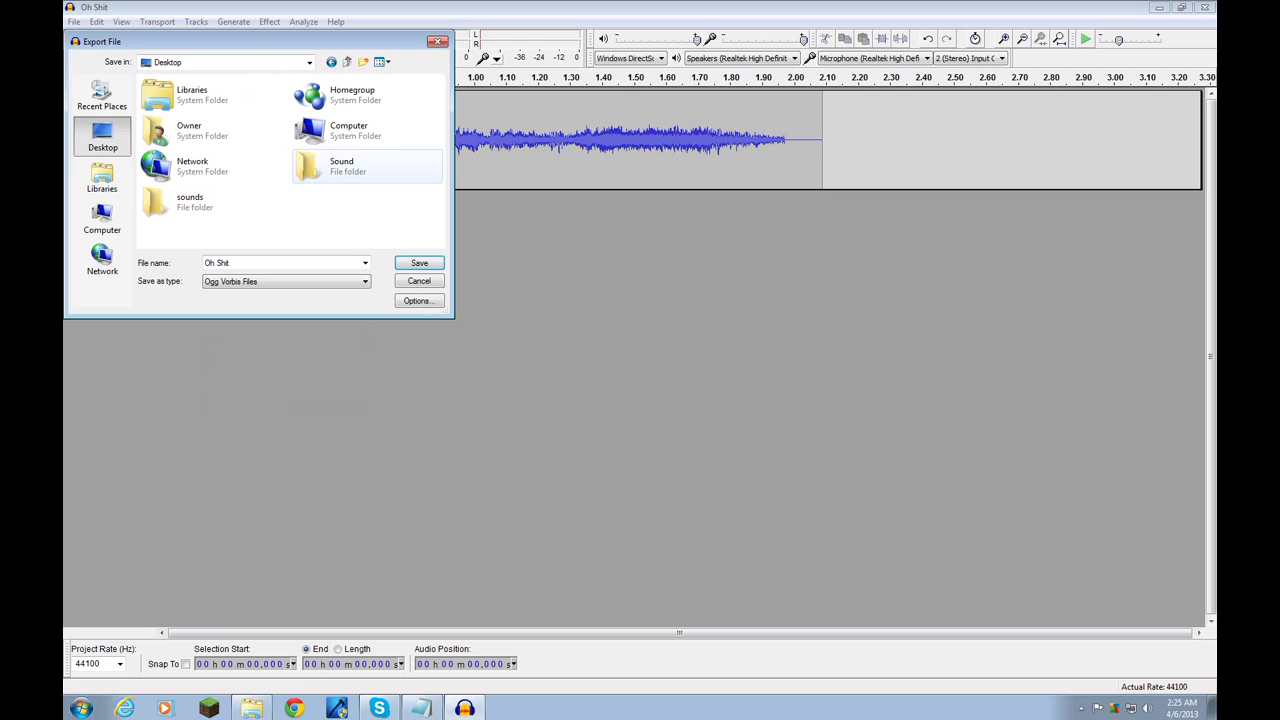
left_click(214, 202)
double_click(214, 202)
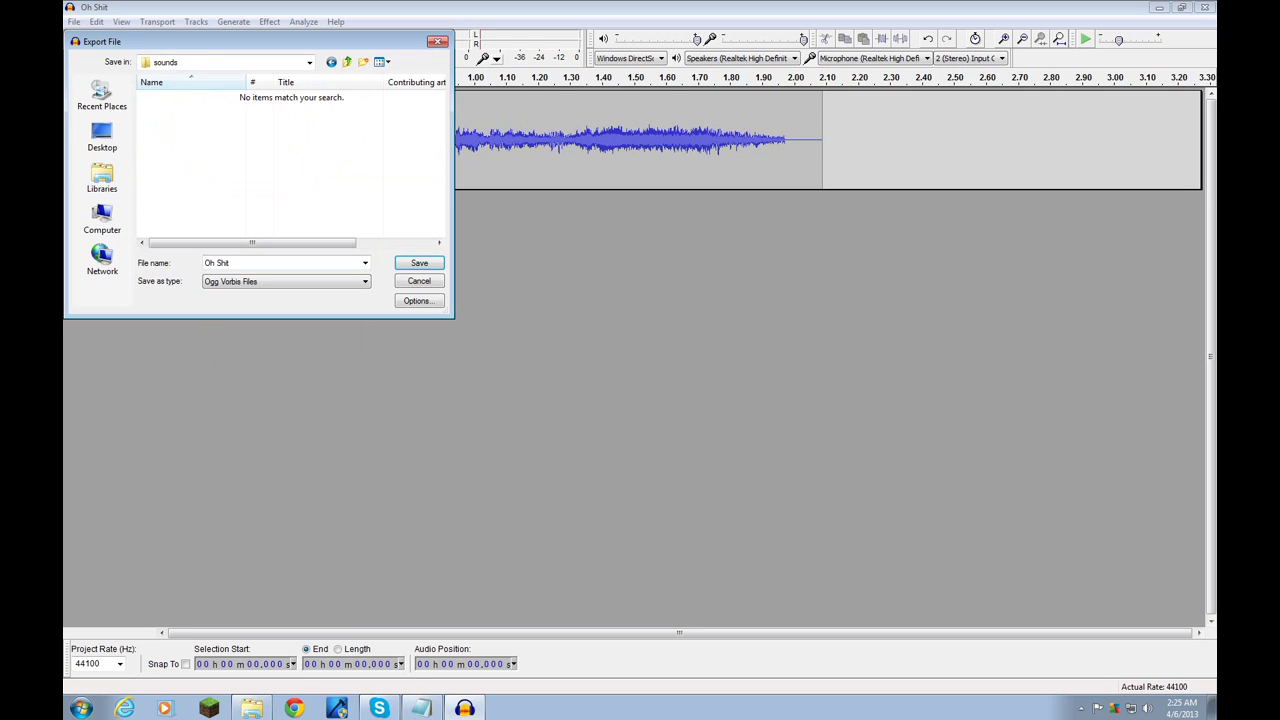
- Export the Oh Shit track as Ogg Vorbis with its existing metadata and minimize the Audacity window
left_click(419, 263)
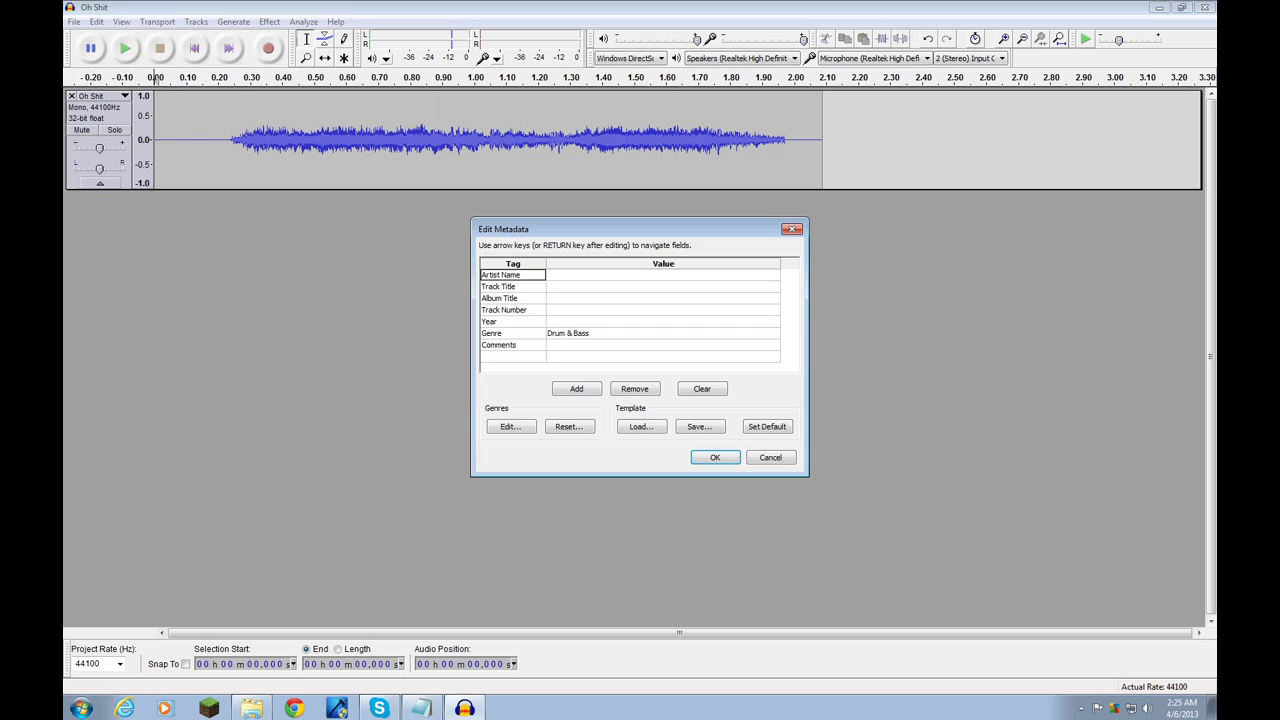
left_click(715, 457)
left_click(1158, 7)
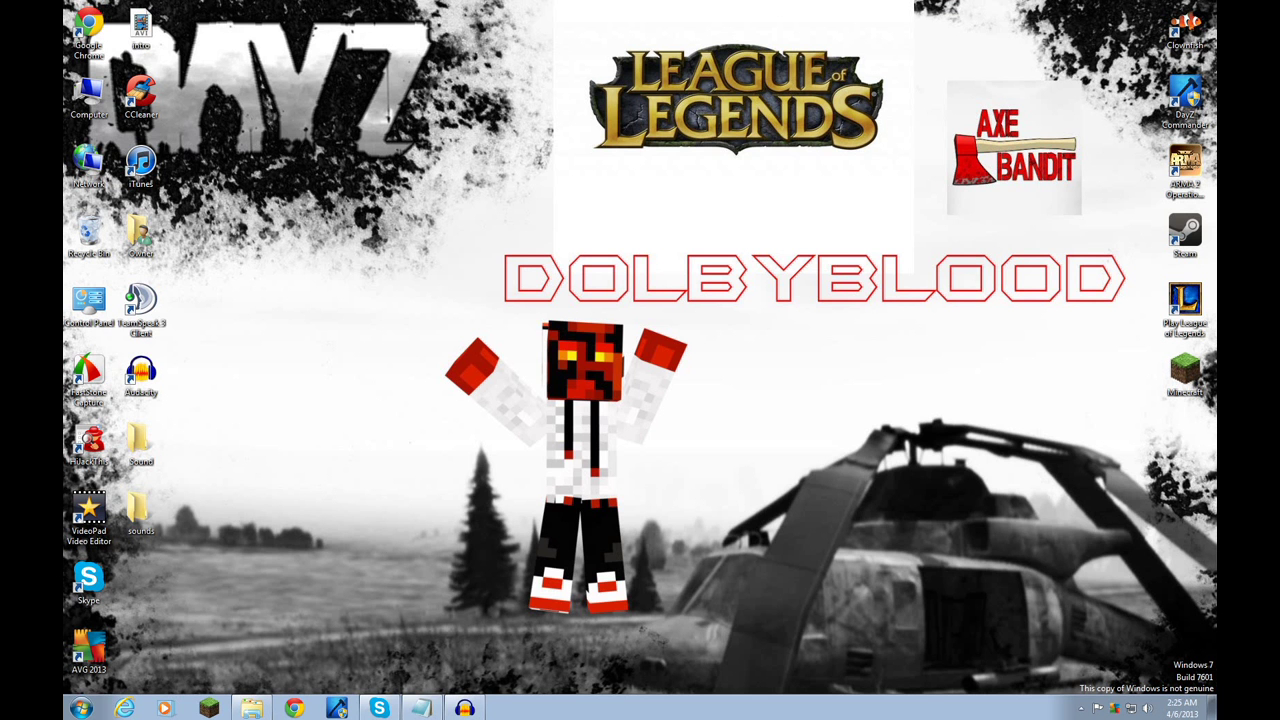
- Check the desktop sounds folder for the exported Oh Shit Ogg Vorbis file and close the folder
double_click(140, 440)
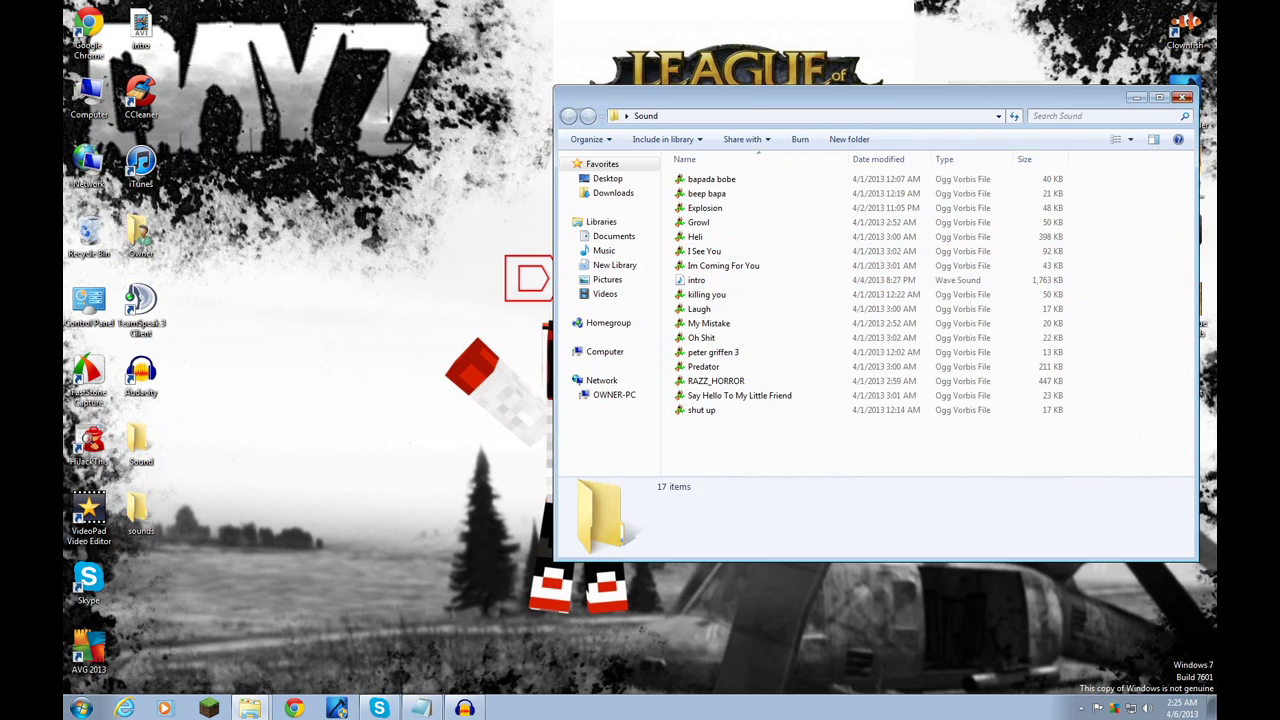
left_click(1183, 97)
double_click(140, 515)
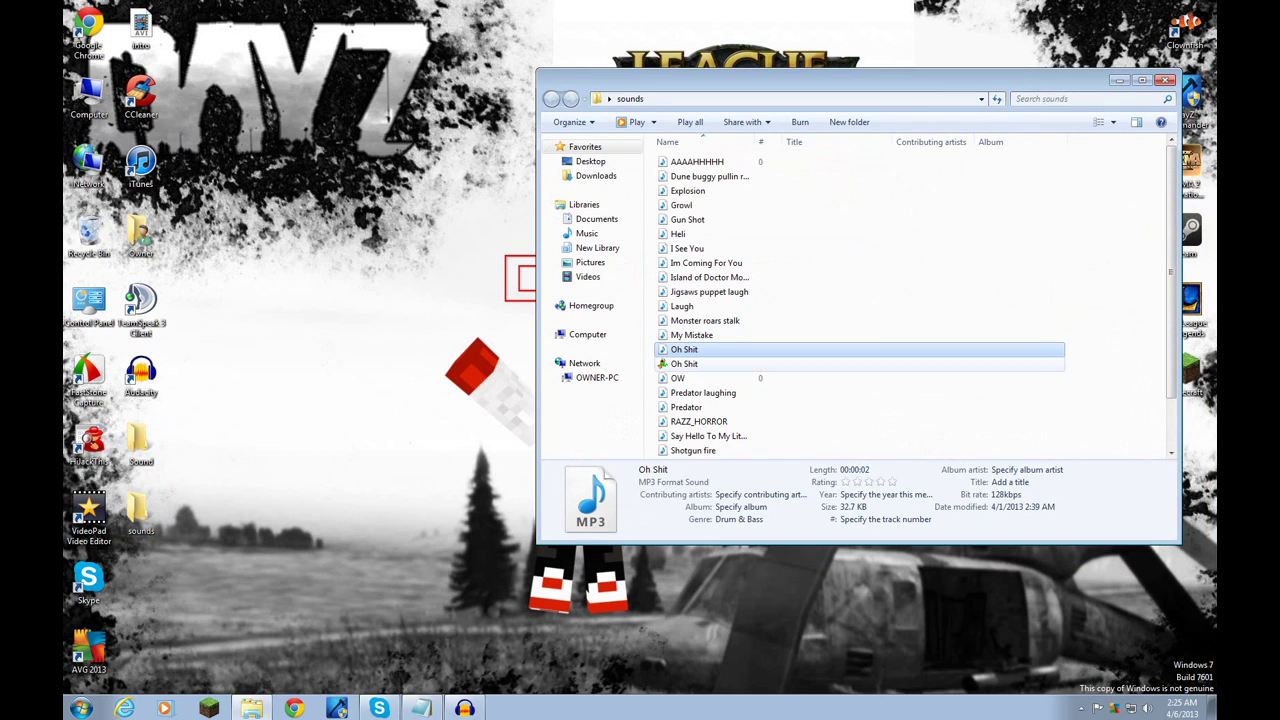
left_click(685, 364)
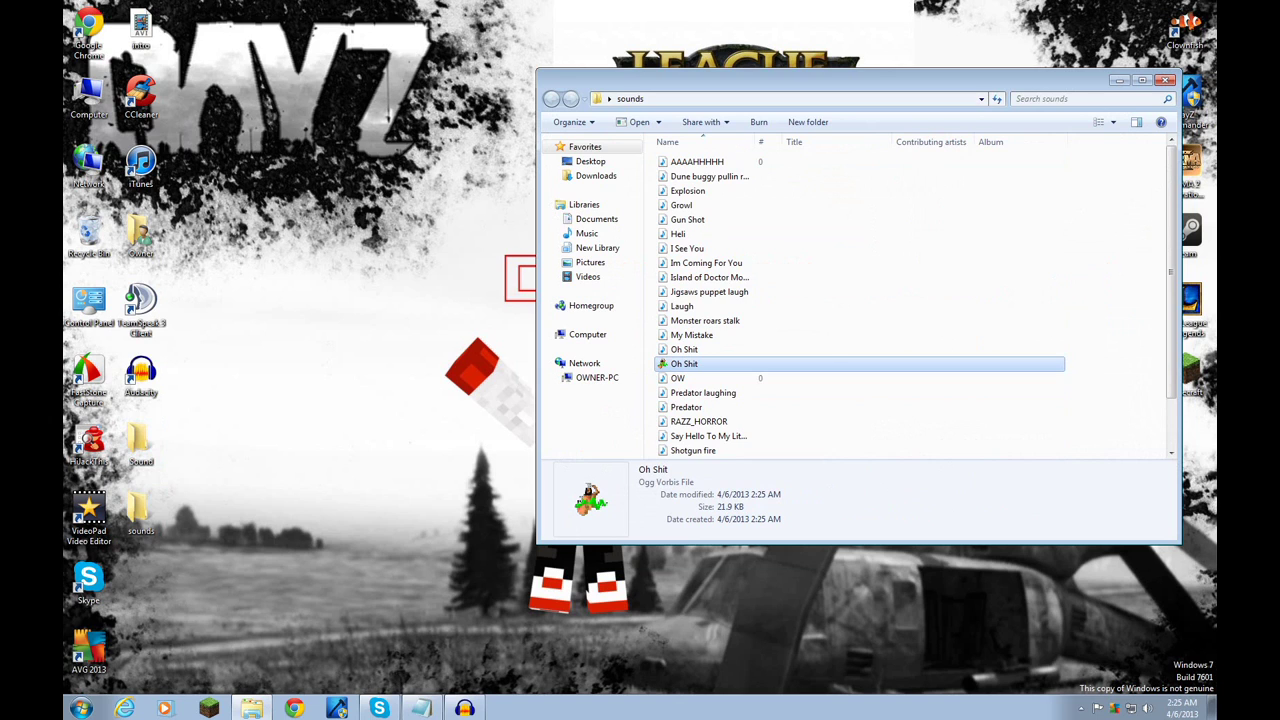
left_click_drag(800, 80, 776, 51)
right_click(291, 418)
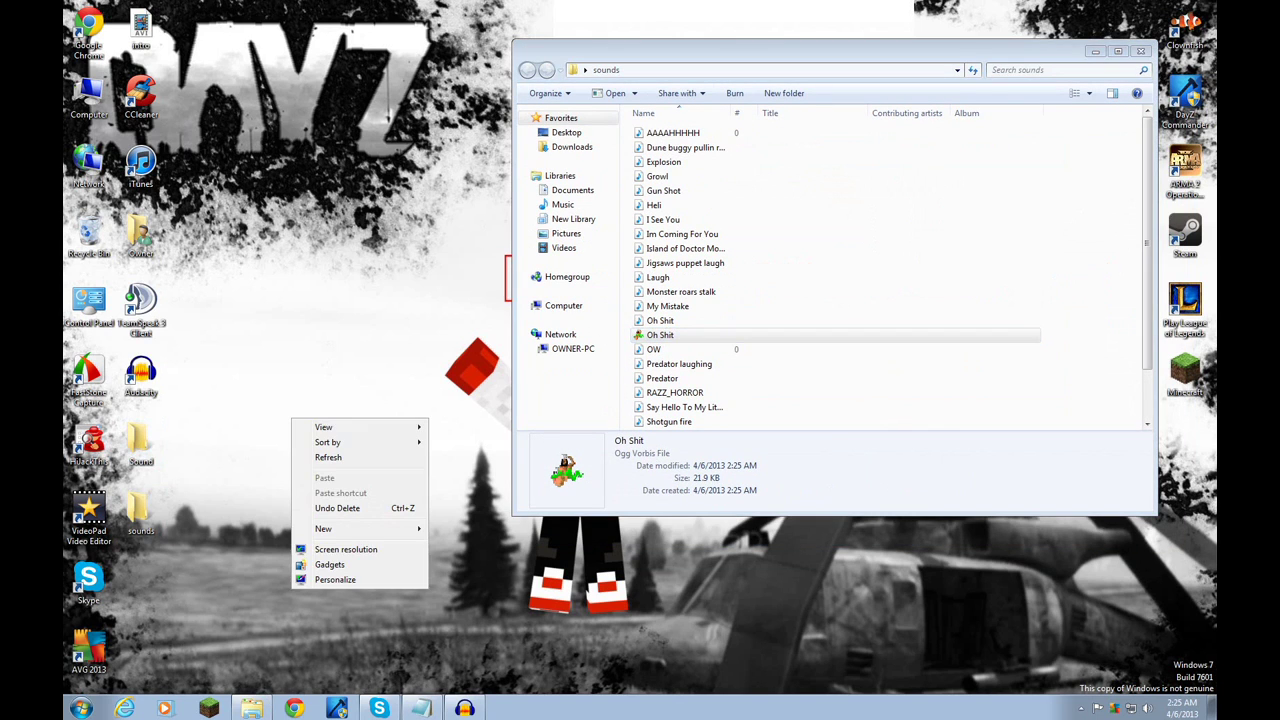
key("Escape")
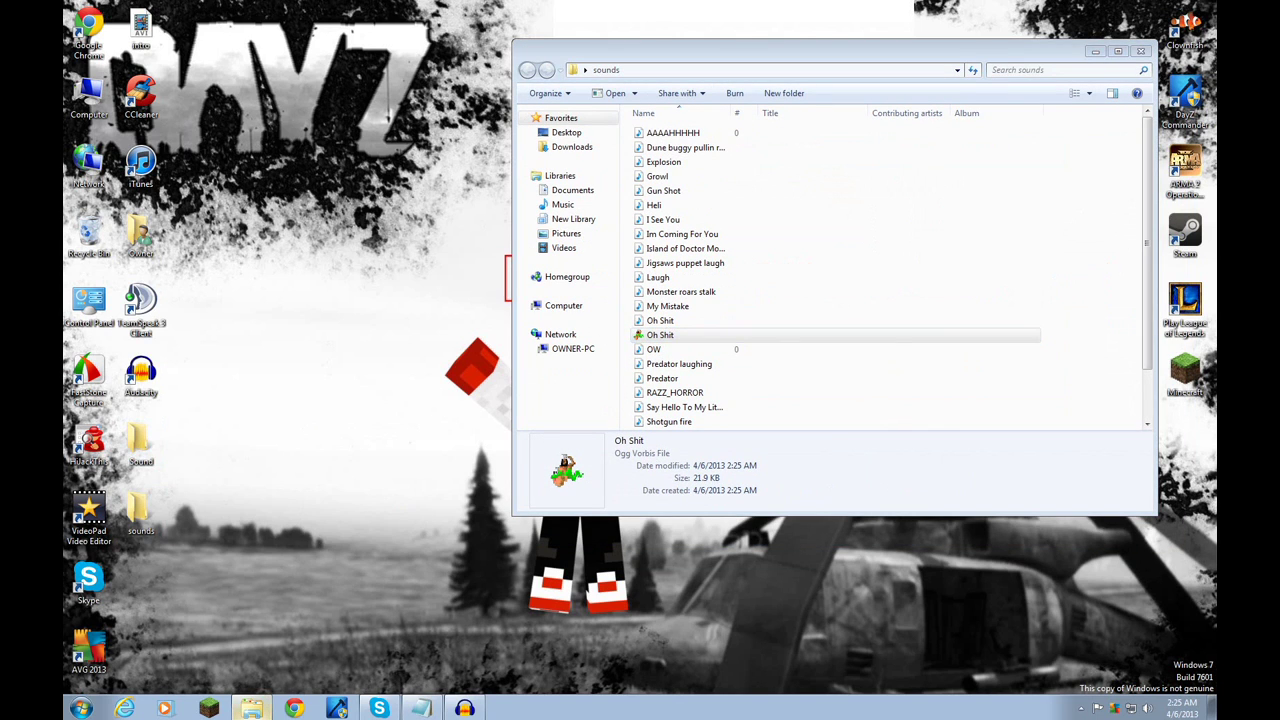
left_click(1140, 51)
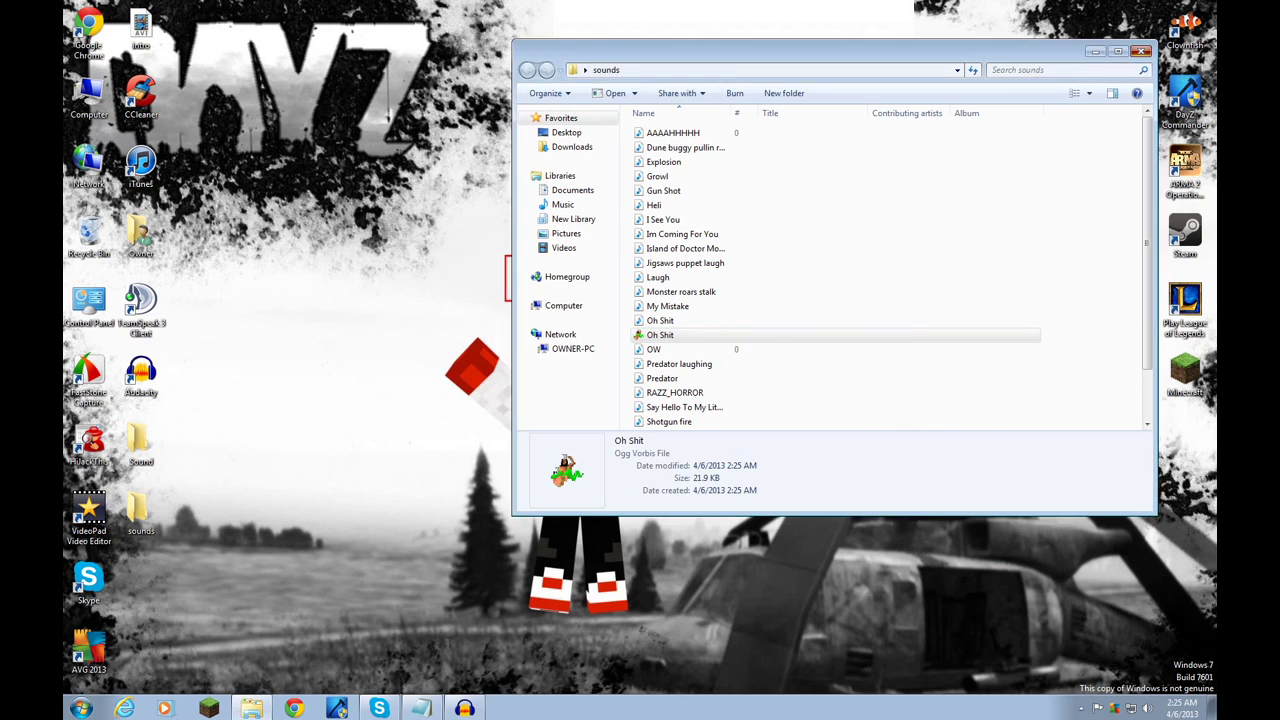
- Open the [TLR]DolbyBlood profile folder inside ArmA 2 Other Profiles in the Documents library
left_click(252, 708)
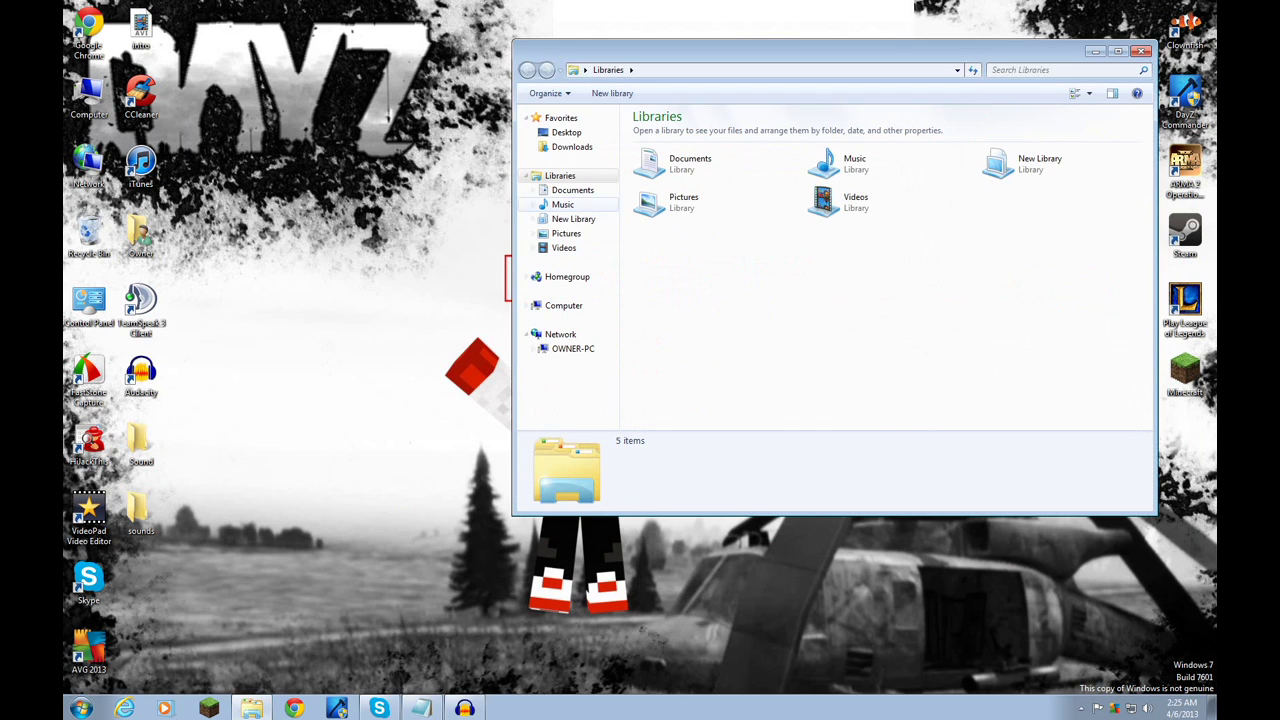
left_click(573, 190)
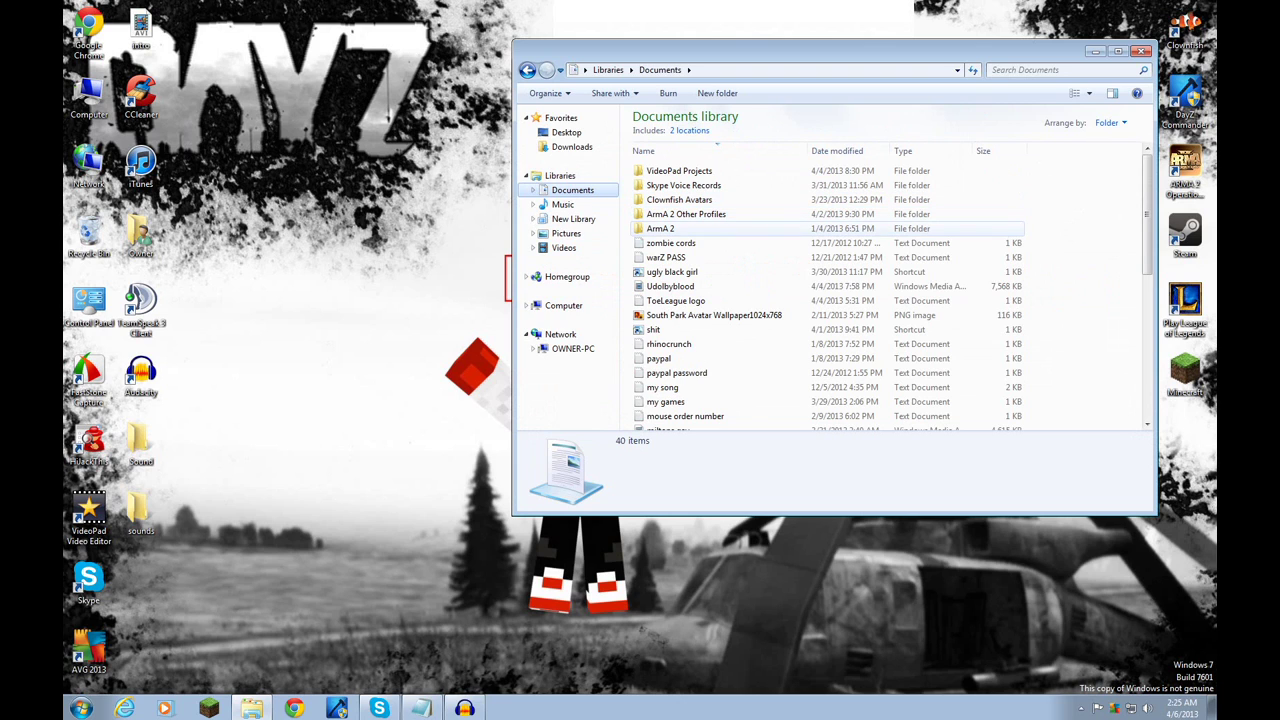
double_click(660, 228)
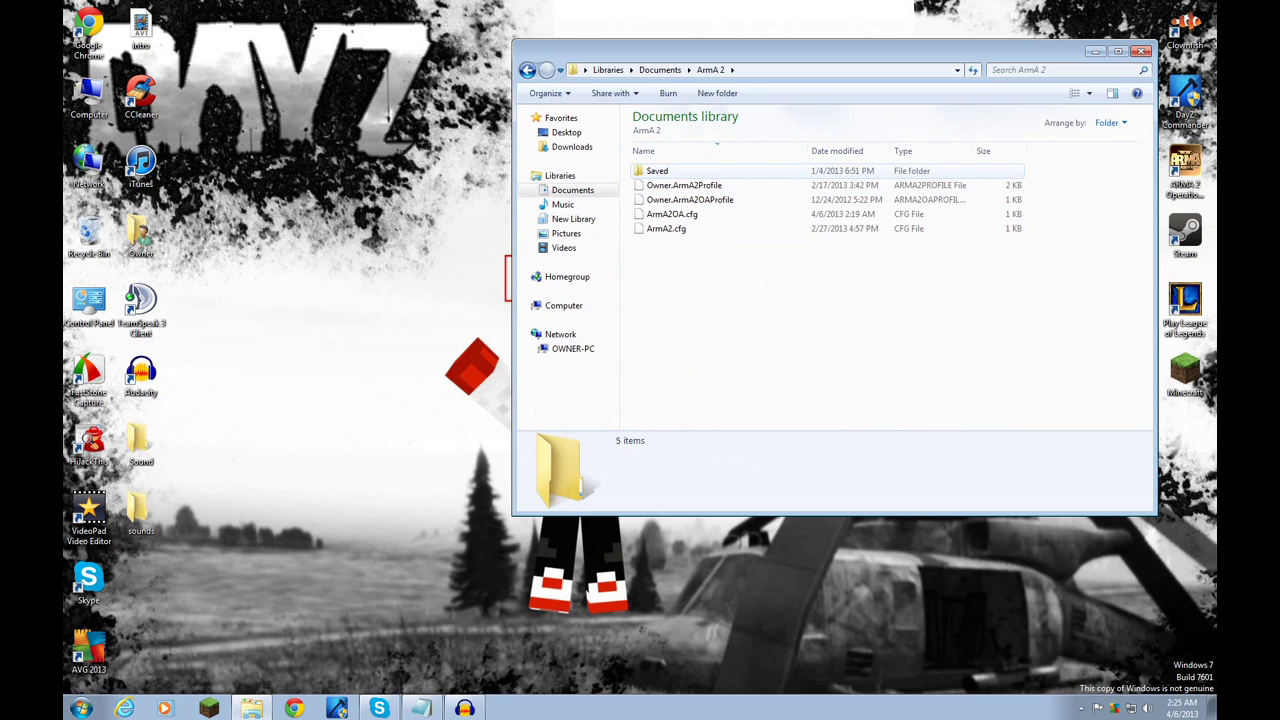
left_click(528, 70)
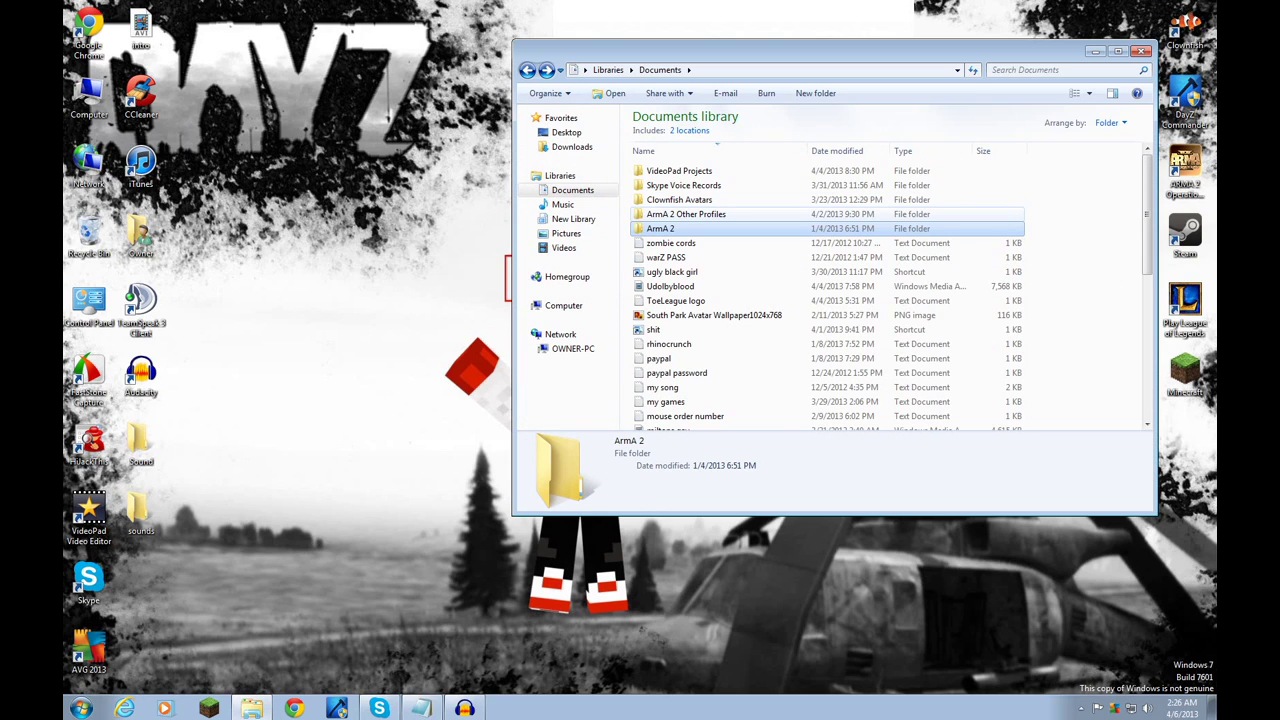
double_click(686, 214)
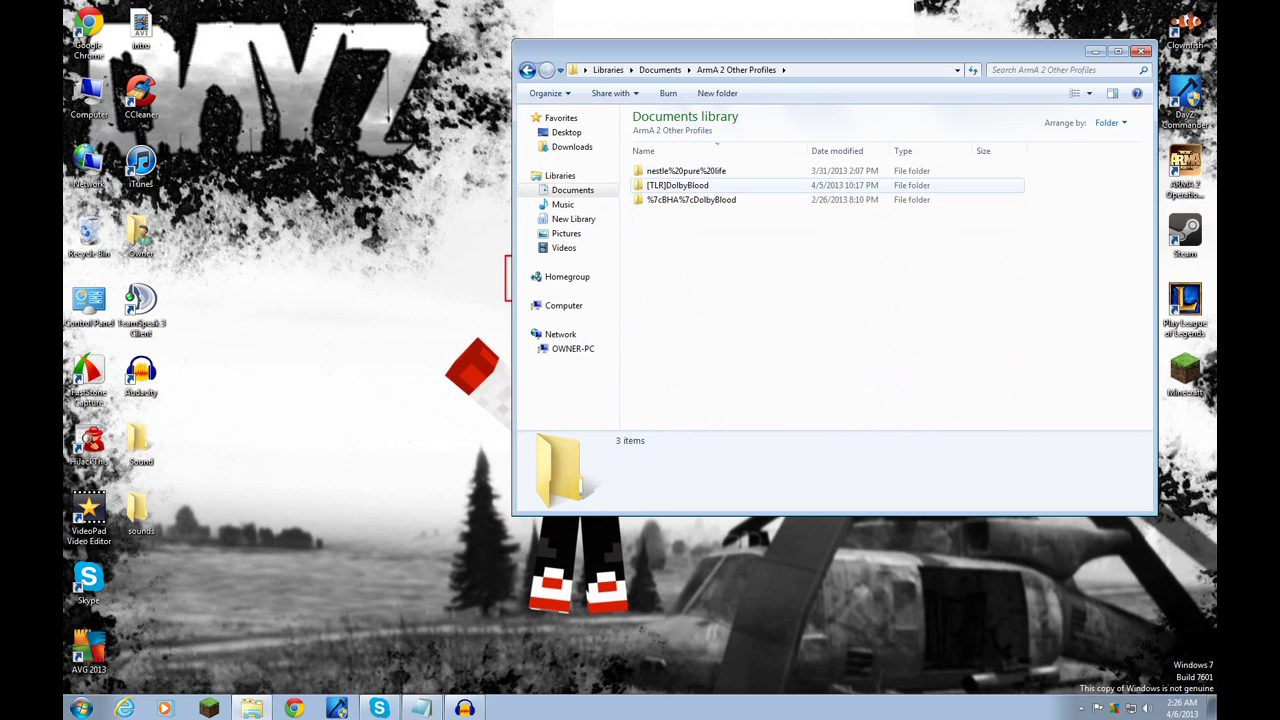
double_click(677, 185)
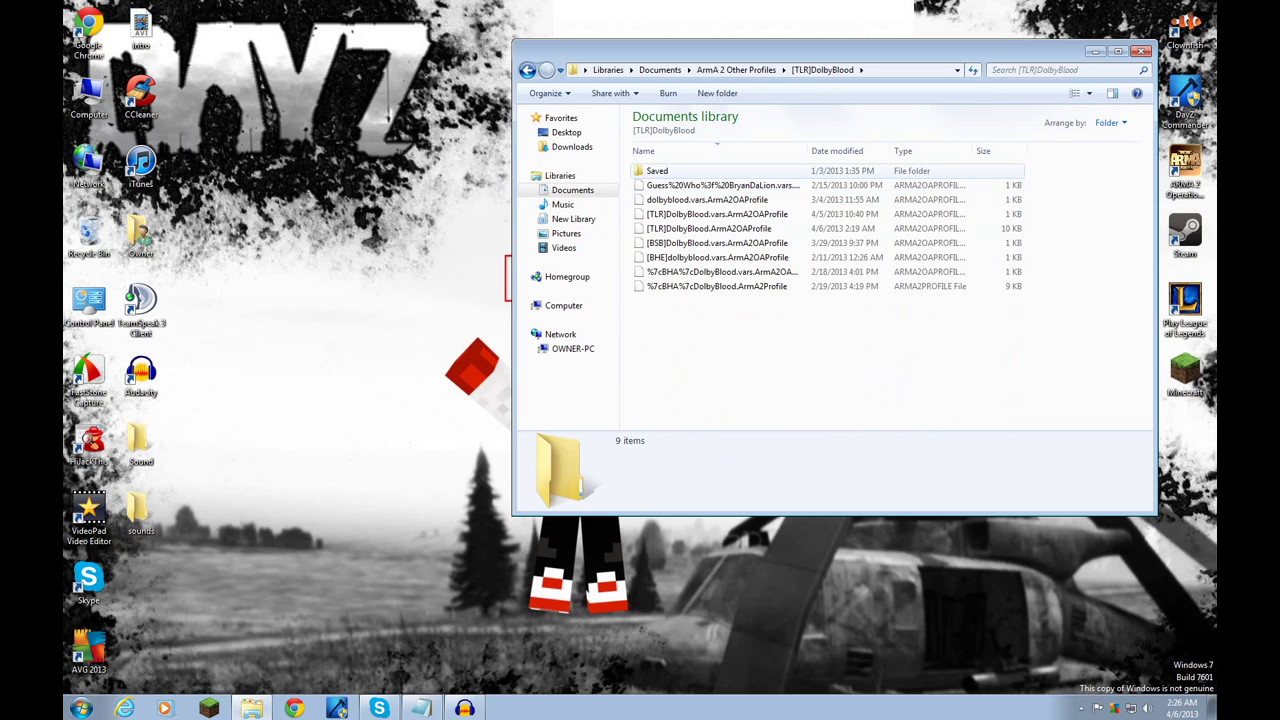
- Create a folder named Sound inside the [TLR]DolbyBlood profile folder and open it
right_click(704, 341)
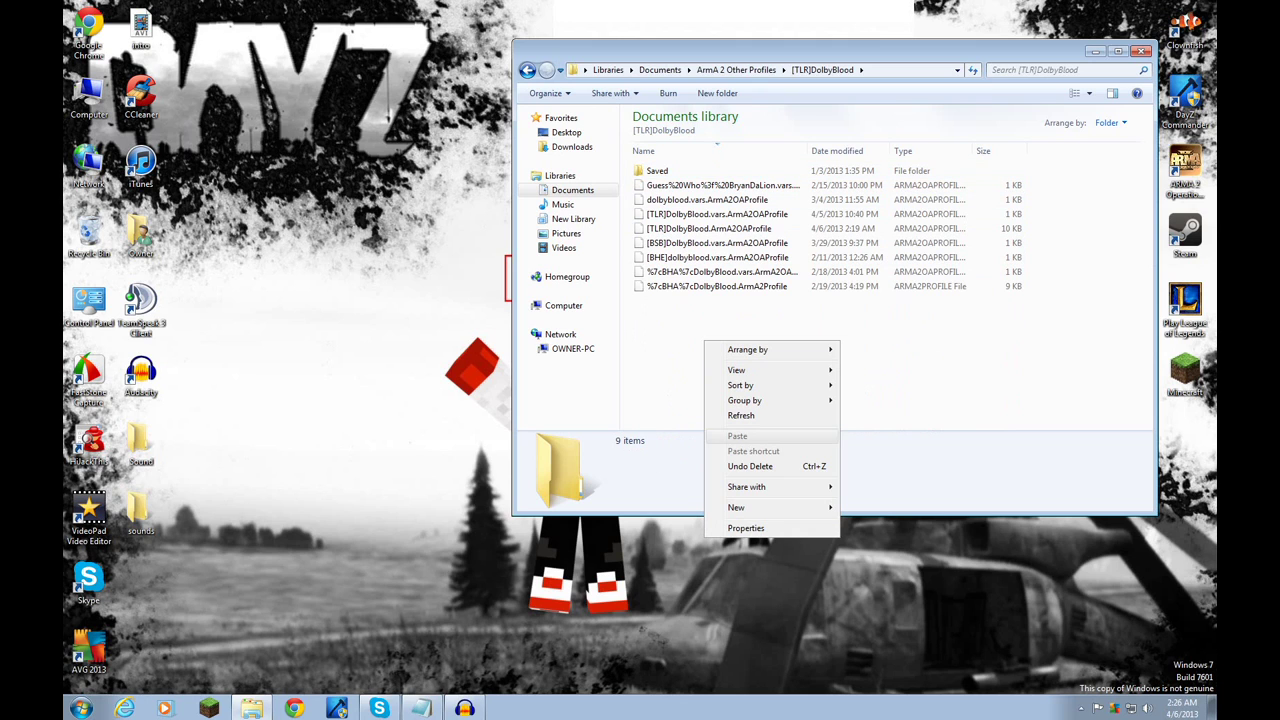
mouse_move(760, 507)
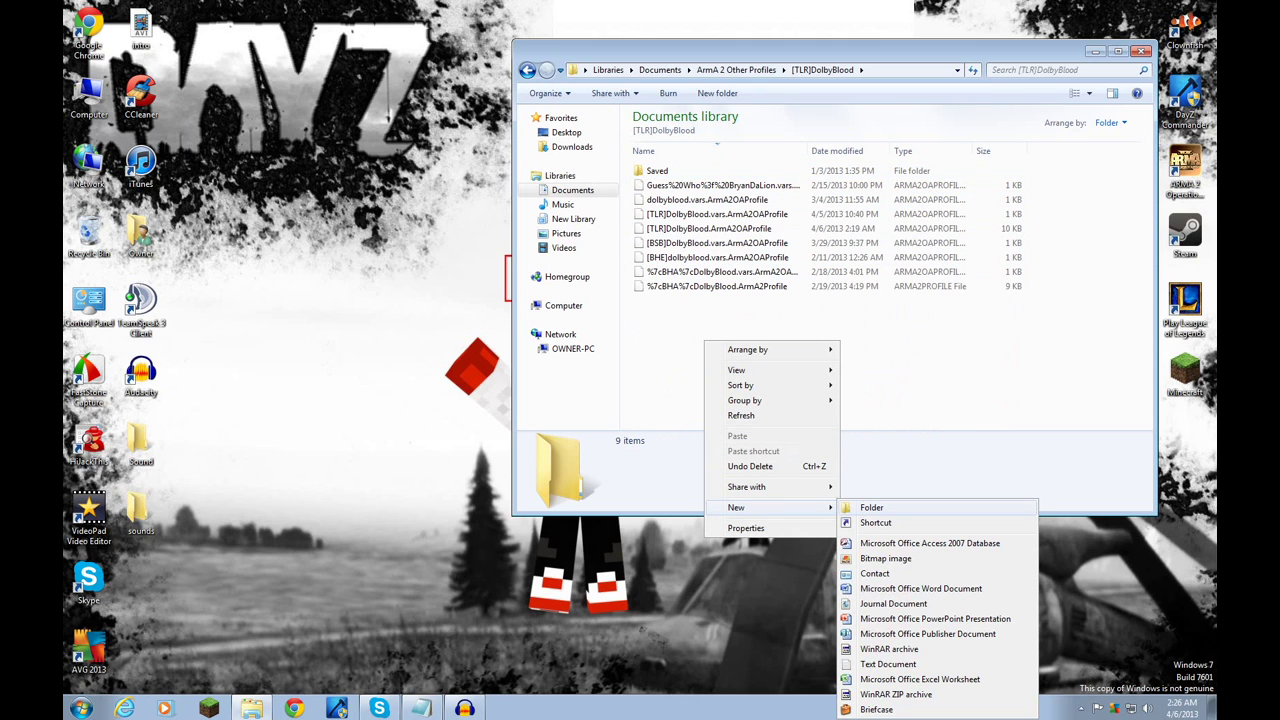
left_click(871, 507)
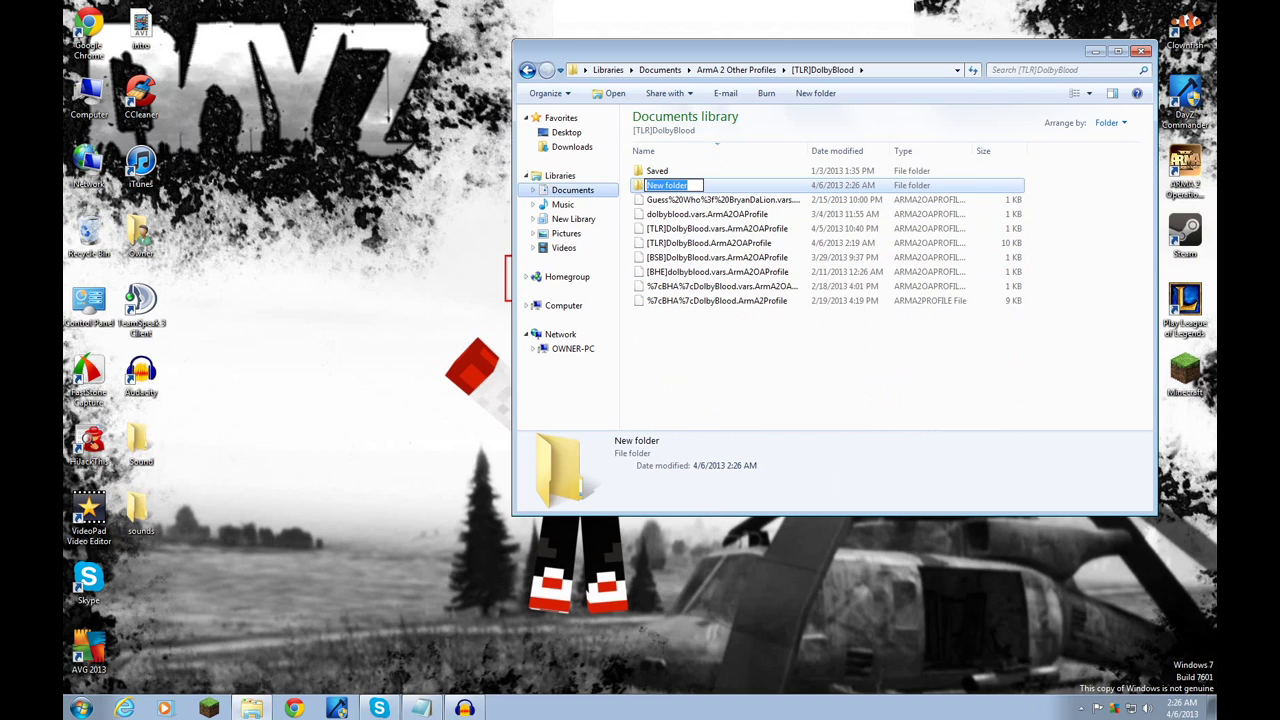
key("BackSpace")
type("Sound")
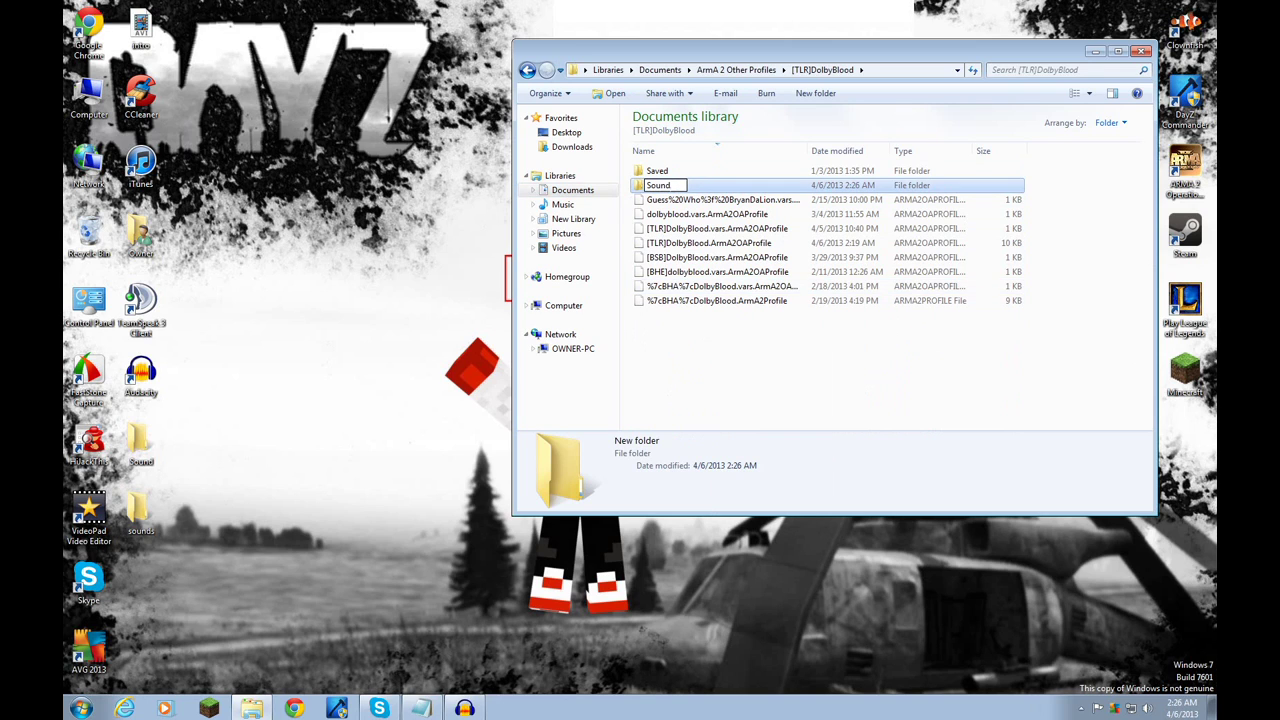
key("Return")
key("Return")
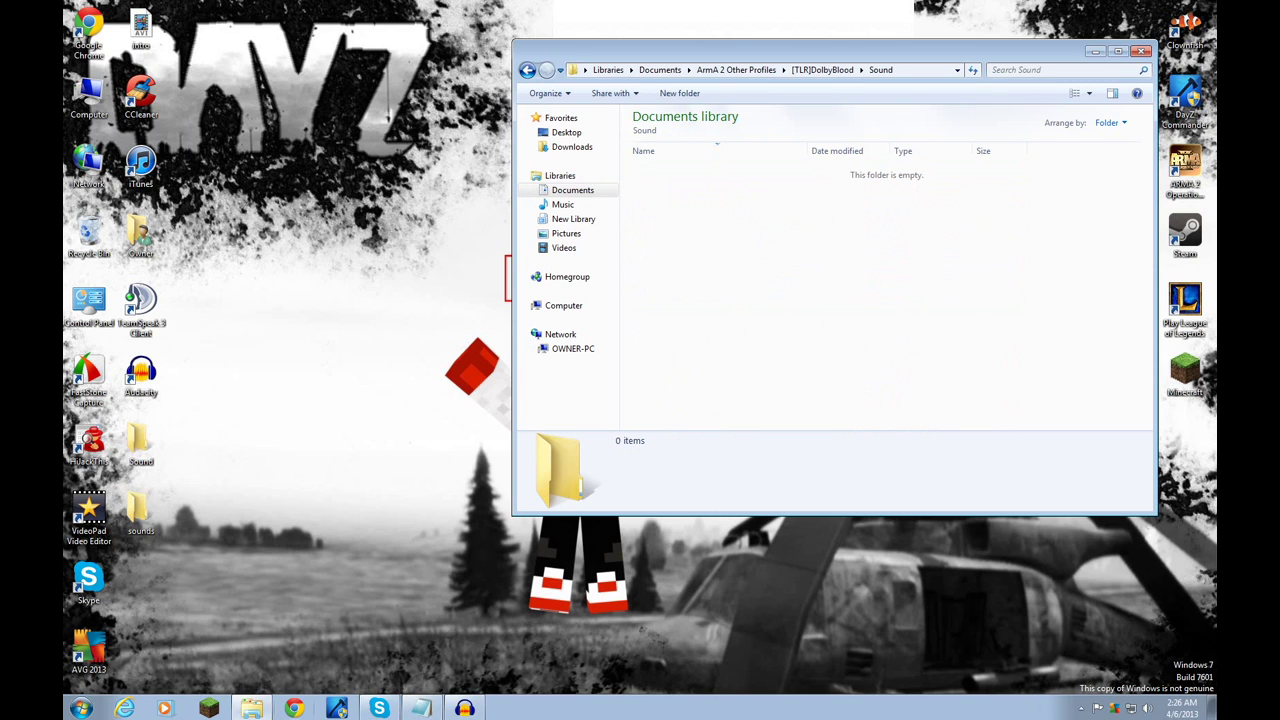
- Open the desktop sounds folder and place its window beside the profile's empty Sound folder
double_click(140, 440)
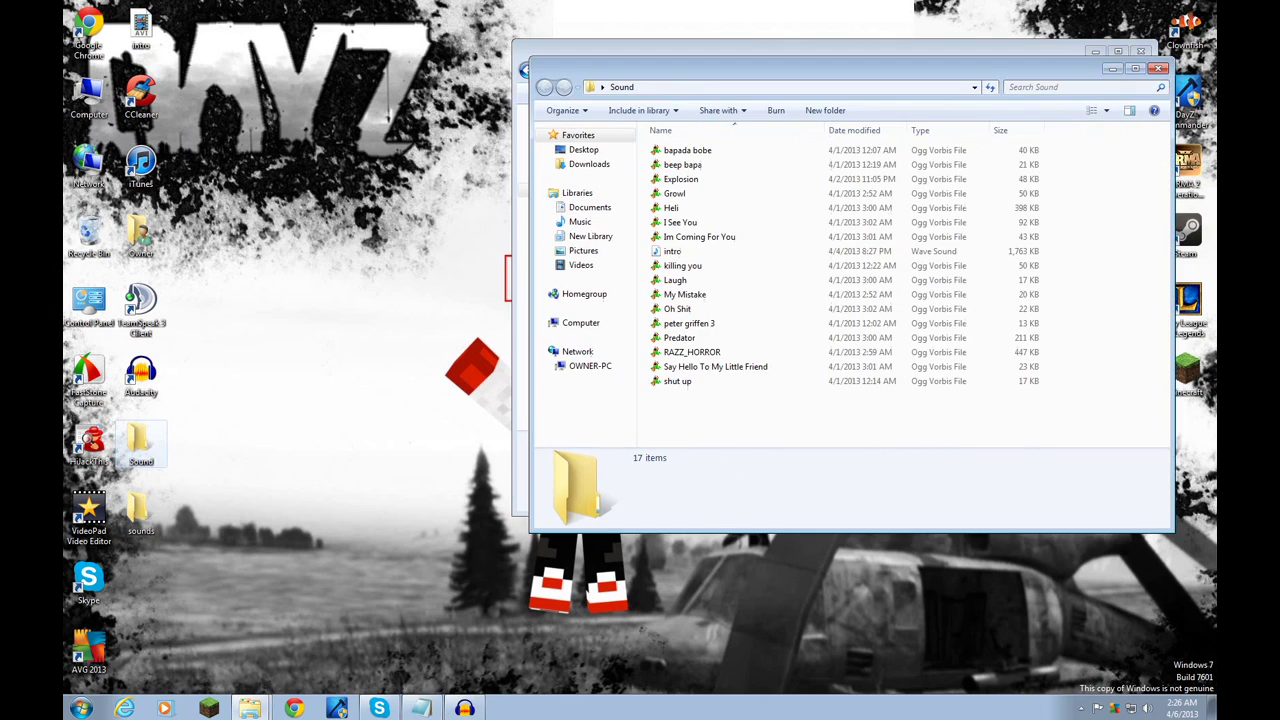
left_click(1158, 69)
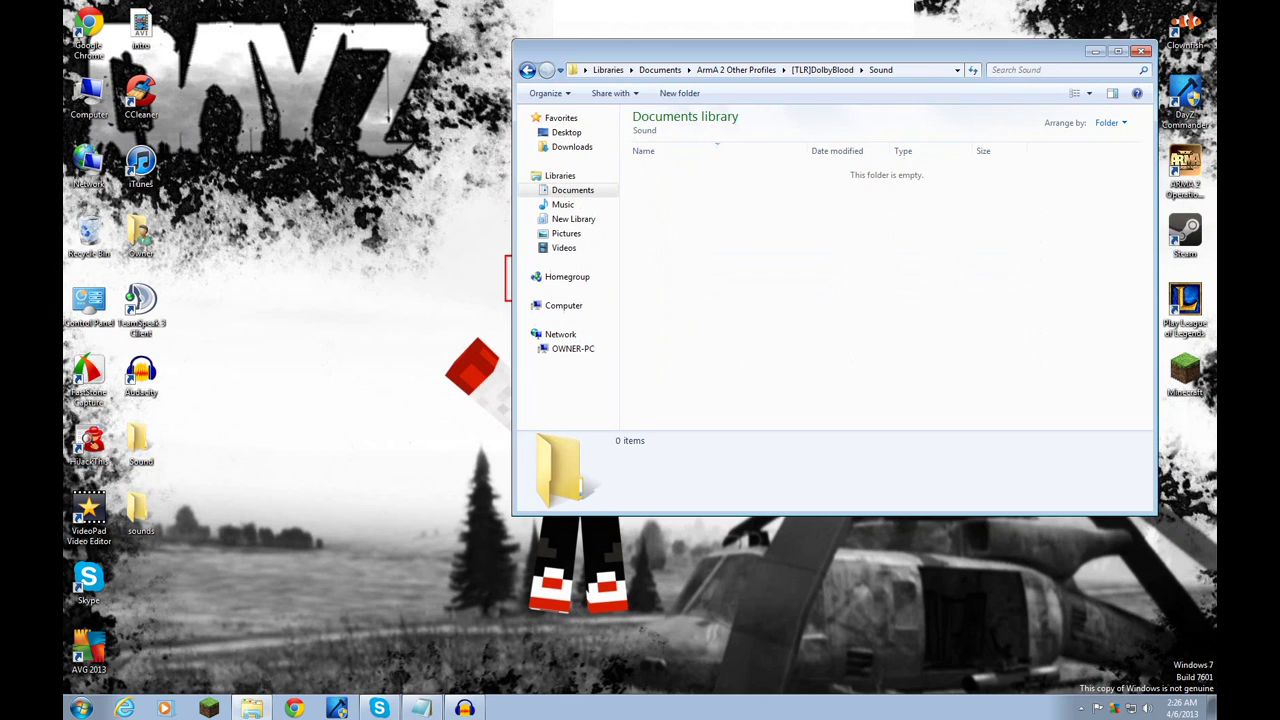
double_click(140, 510)
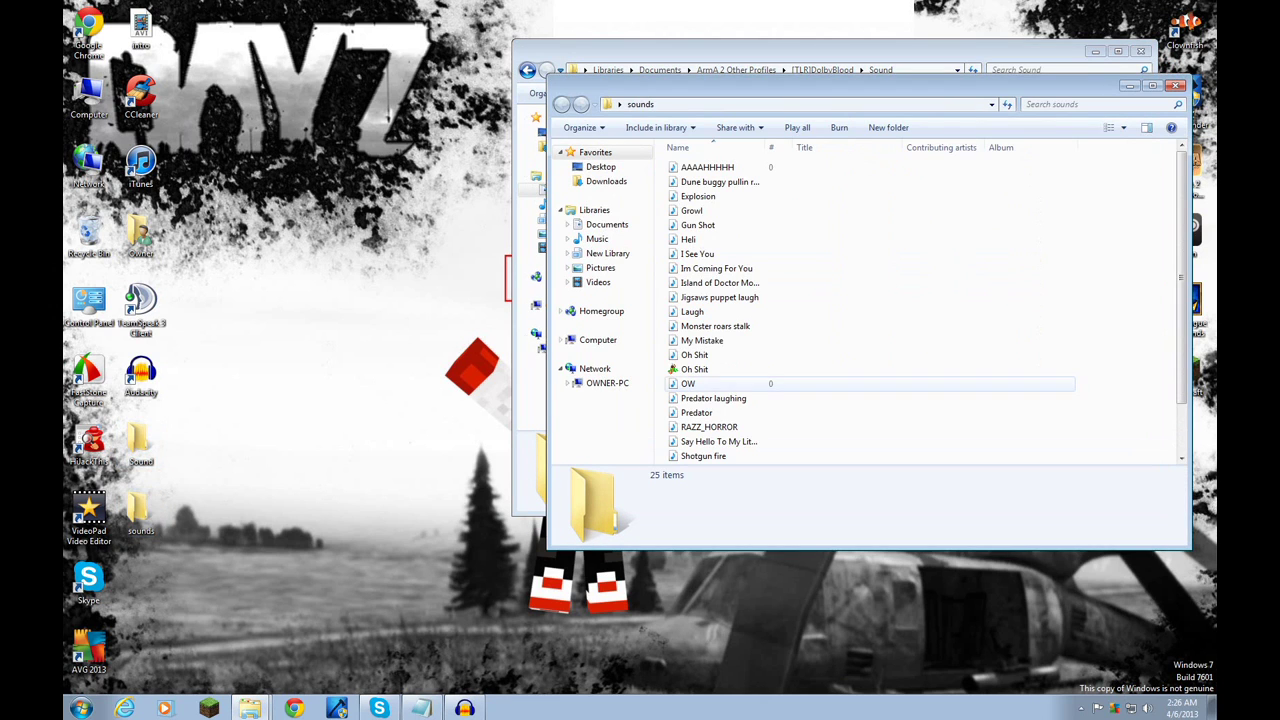
left_click_drag(780, 87, 234, 91)
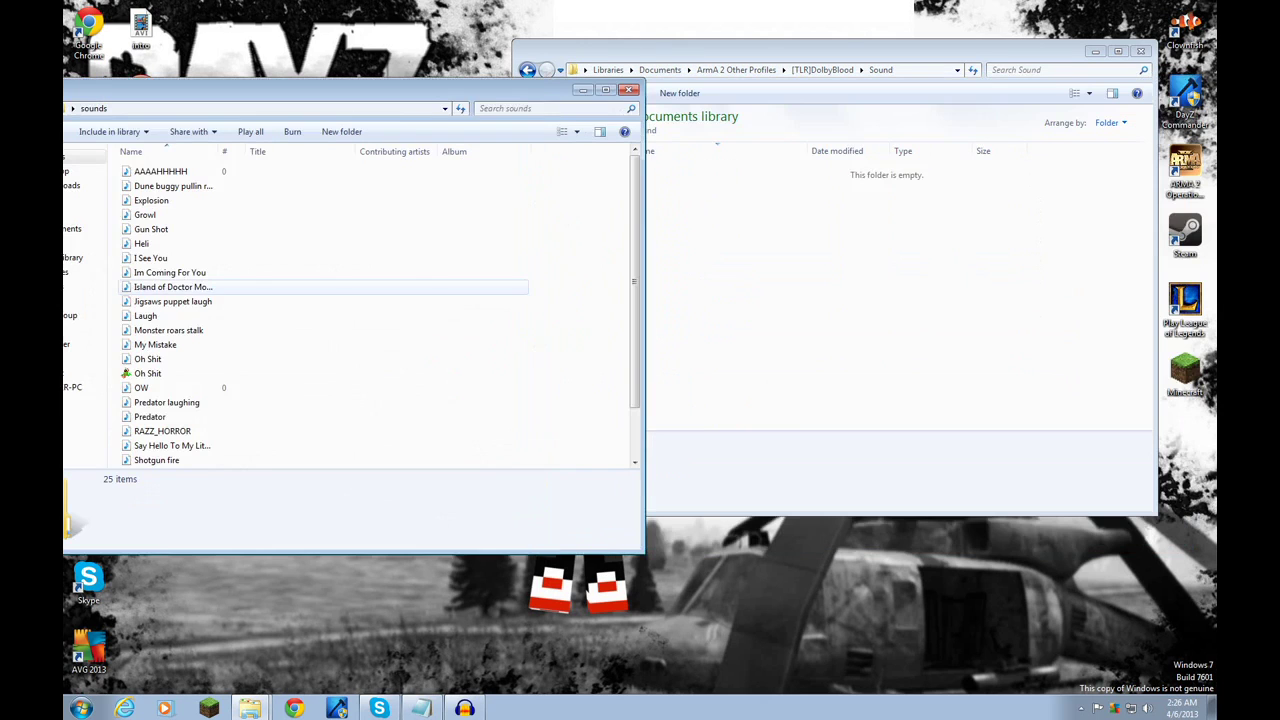
double_click(148, 373)
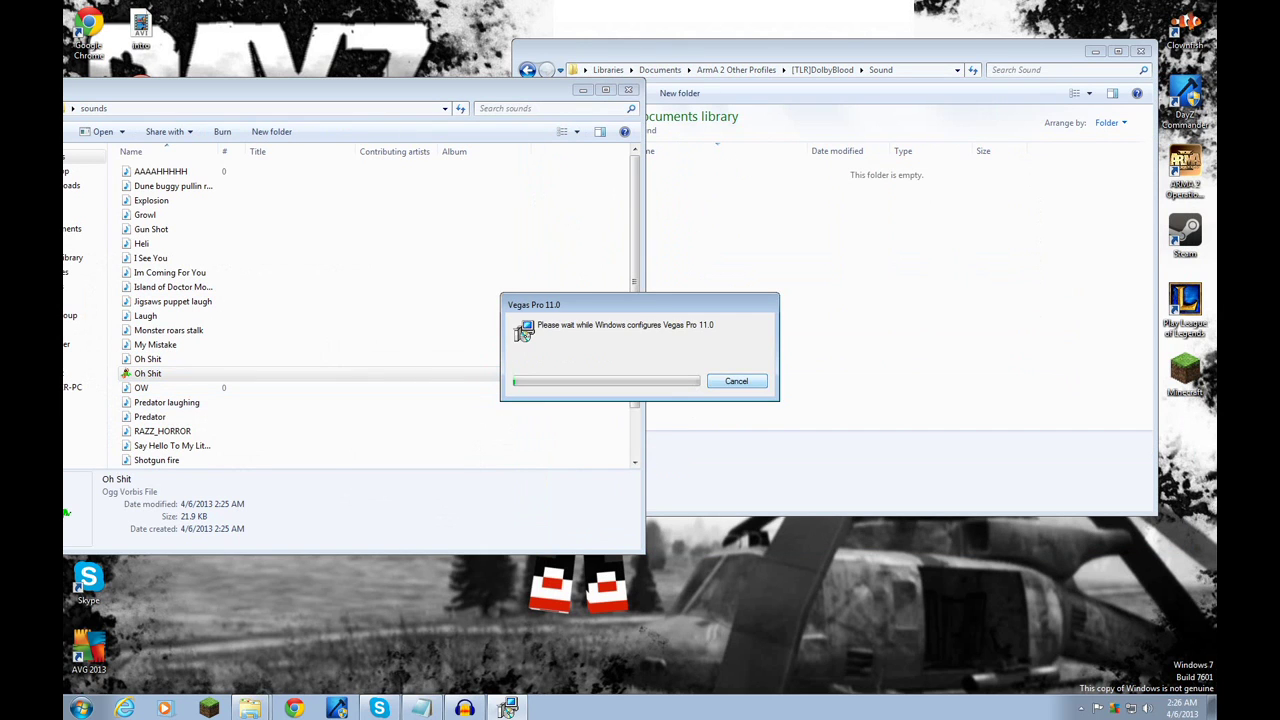
left_click(738, 325)
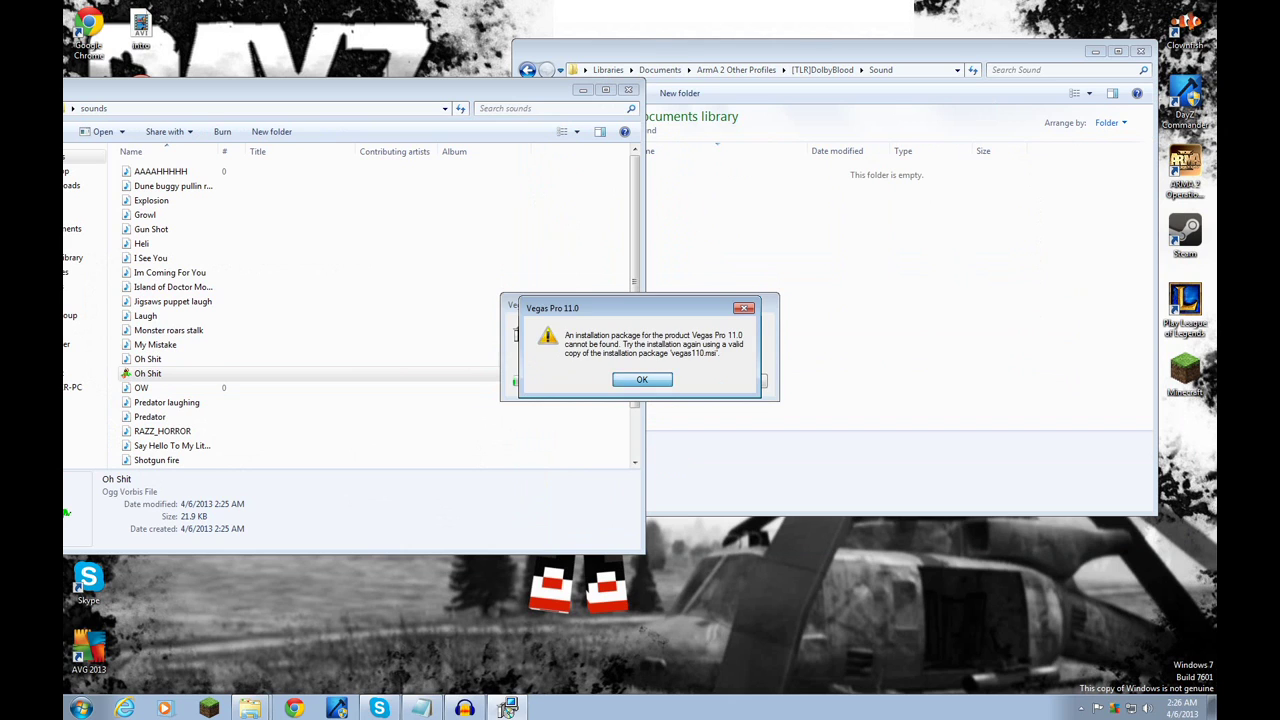
left_click(643, 379)
key("Return")
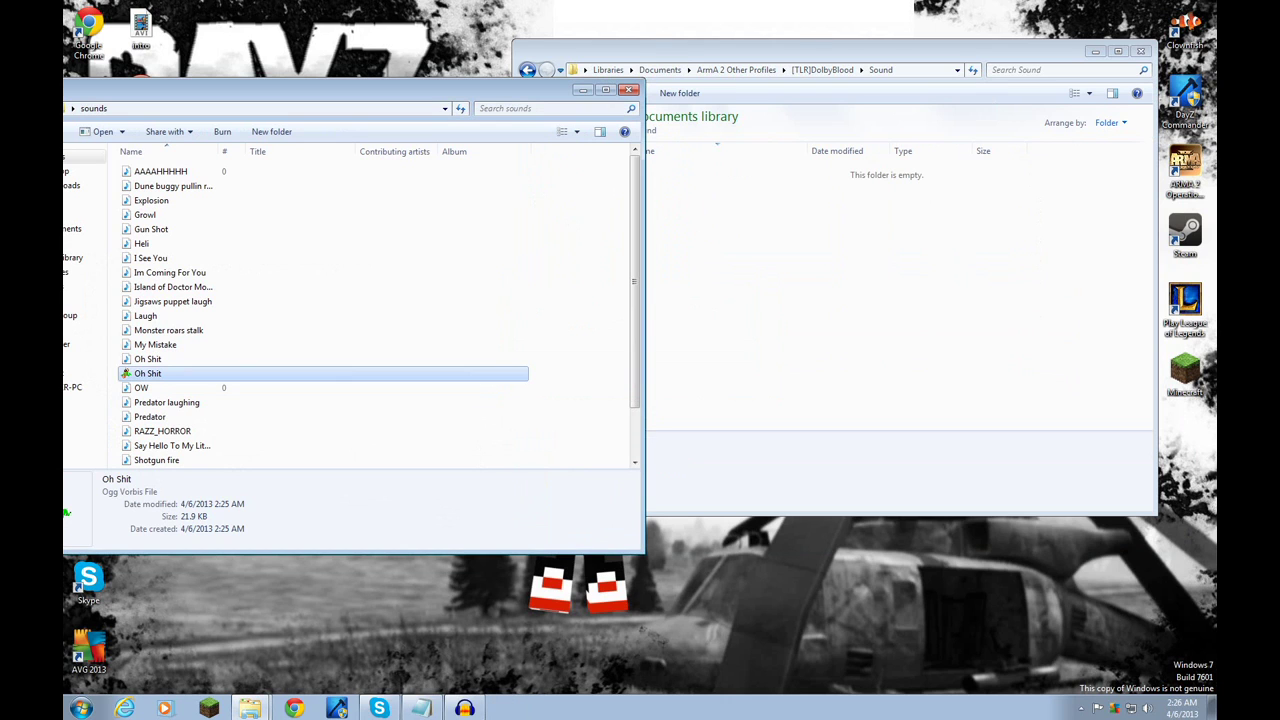
- Move the Oh Shit Ogg Vorbis file from sounds into the profile's Sound folder and close both folder windows
left_click_drag(148, 373, 780, 270)
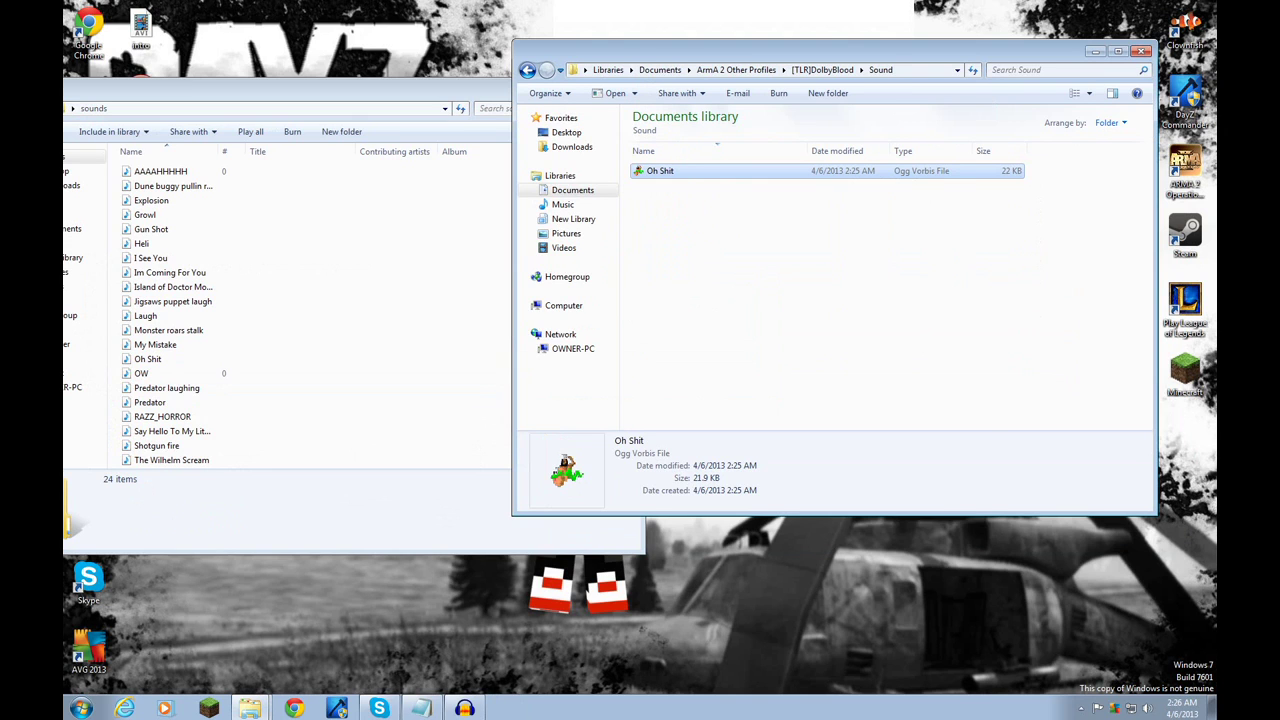
left_click_drag(1000, 51, 768, 53)
left_click(803, 206)
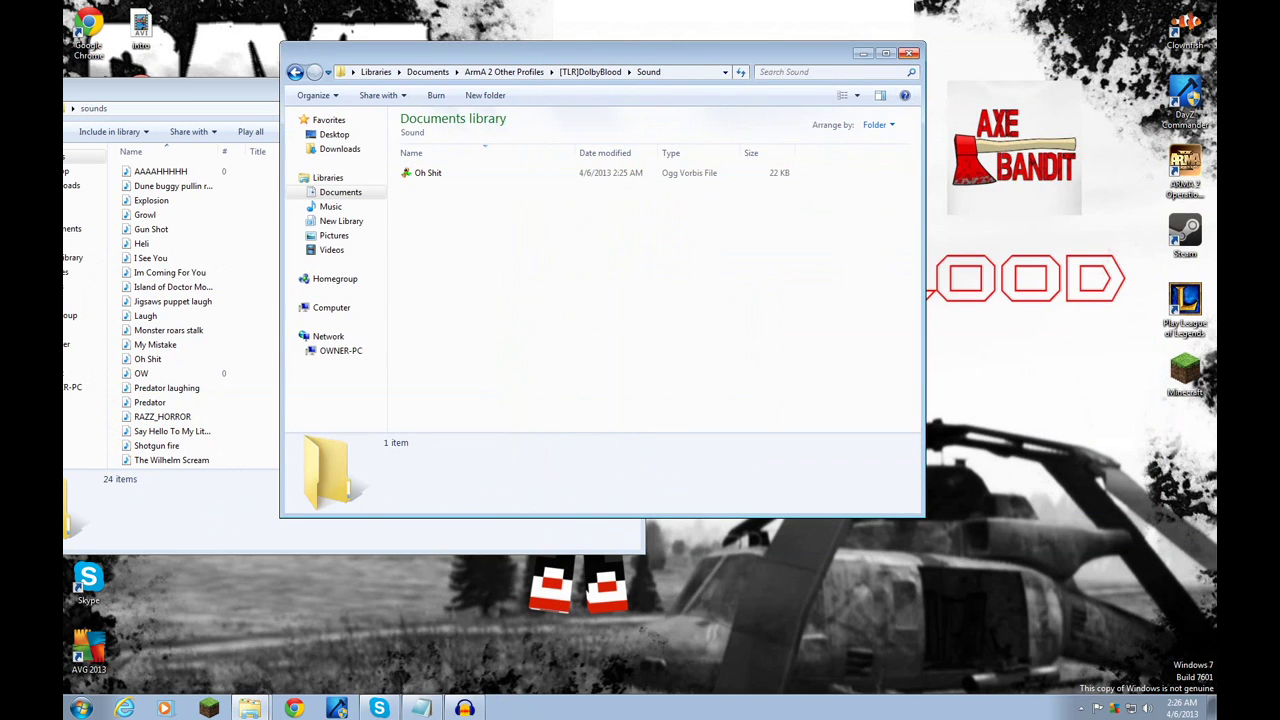
left_click(908, 53)
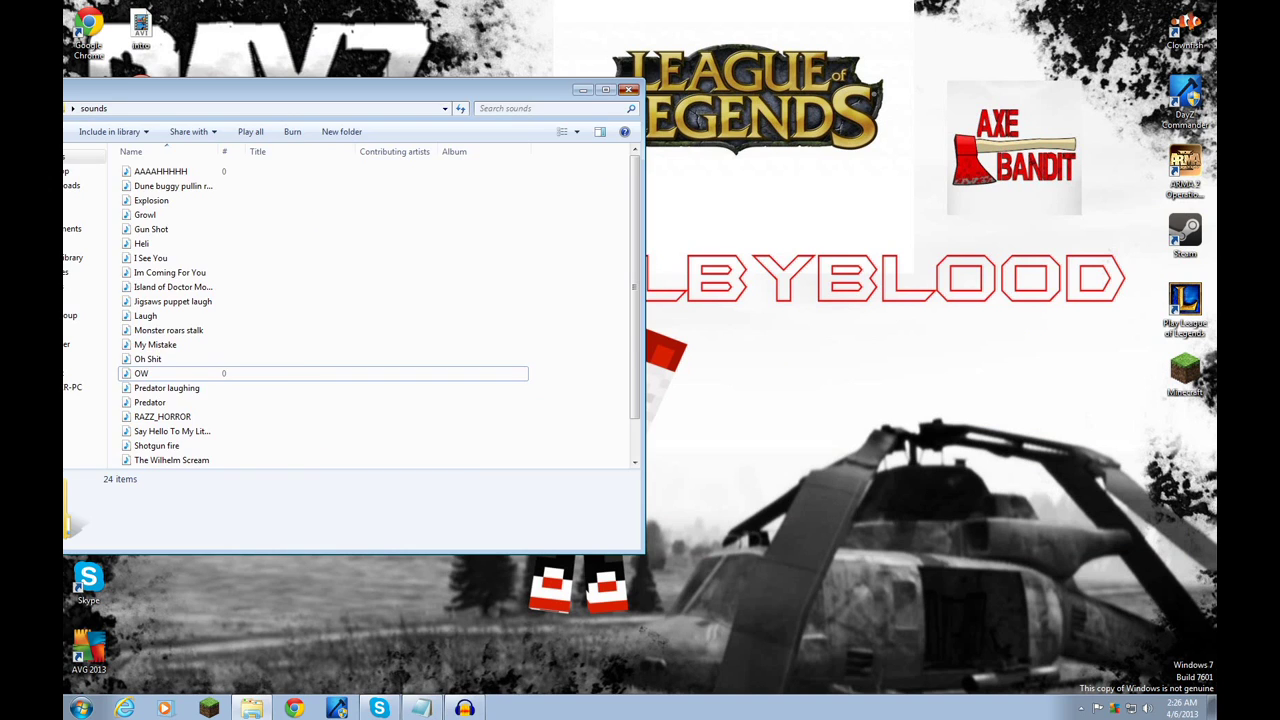
left_click(629, 89)
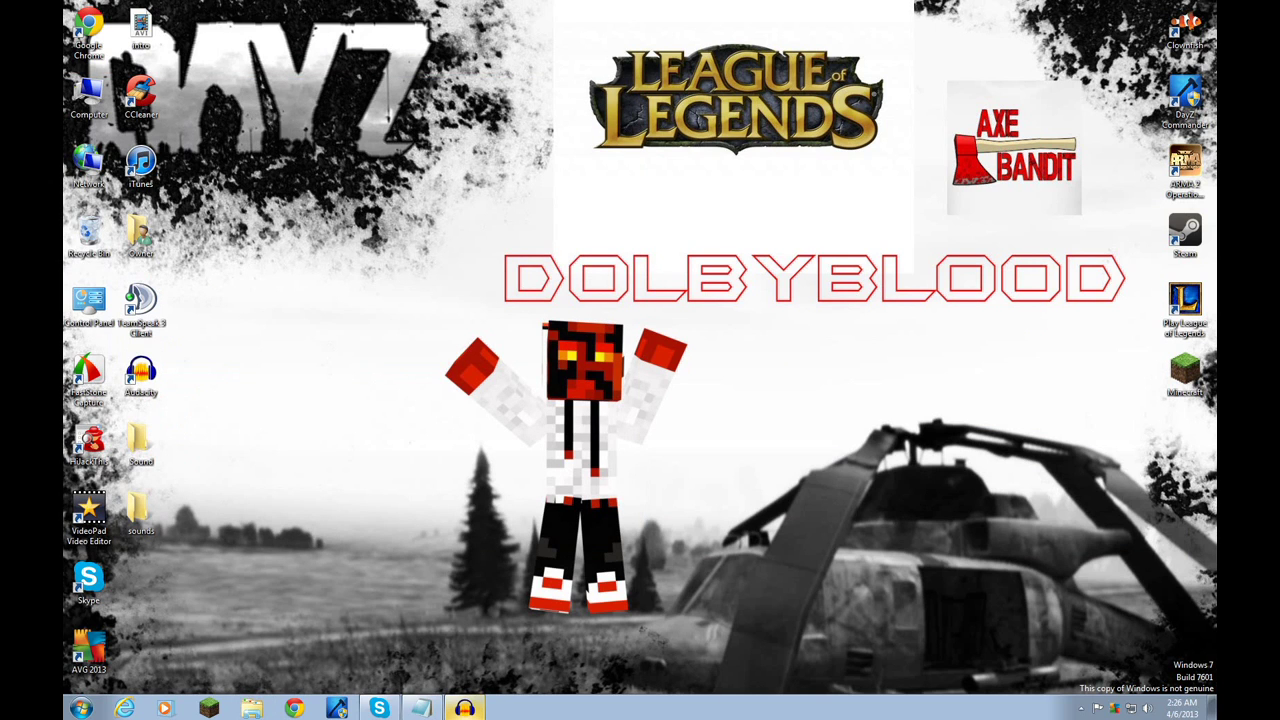
- Launch the ARMA 2 game from its desktop shortcut
double_click(1185, 168)
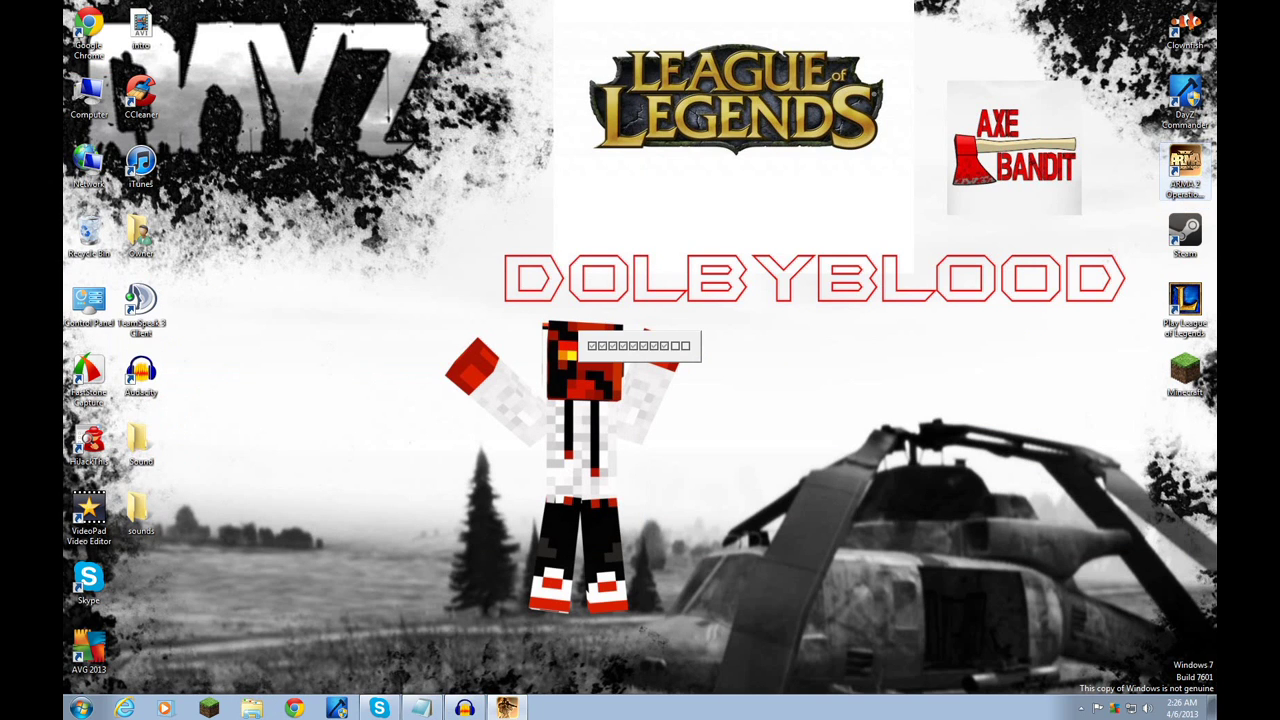